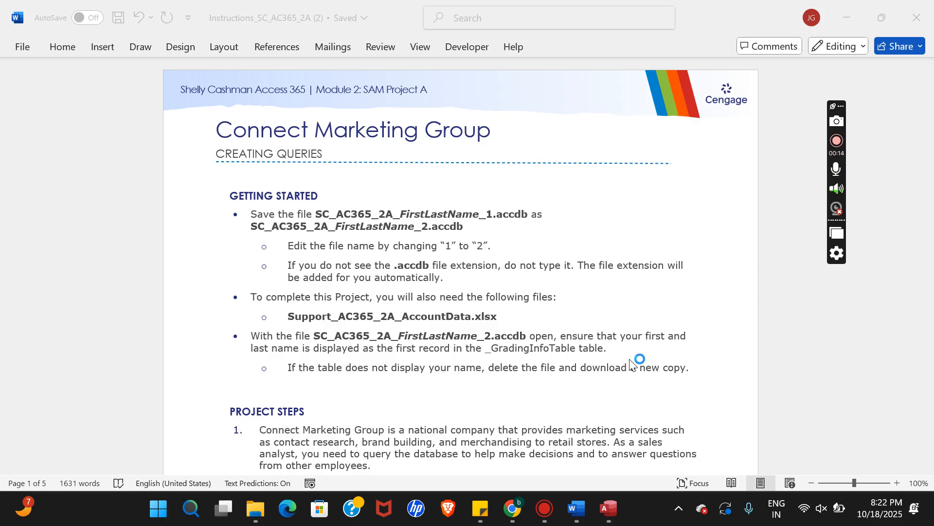
Review the first project step in the Word instructions, then switch to Access and create a new query in Design View.
left_click(608, 510)
left_click(608, 513)
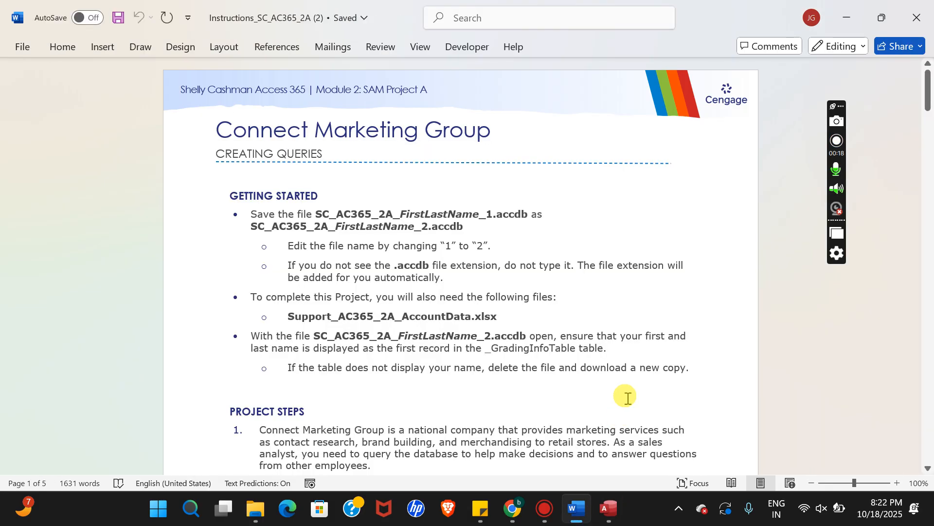
left_click_drag(928, 111, 929, 139)
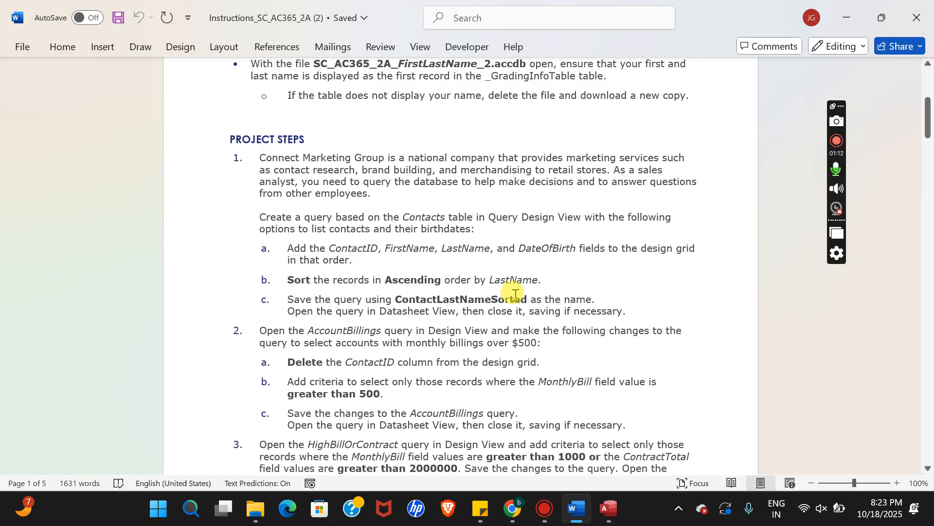
left_click(609, 509)
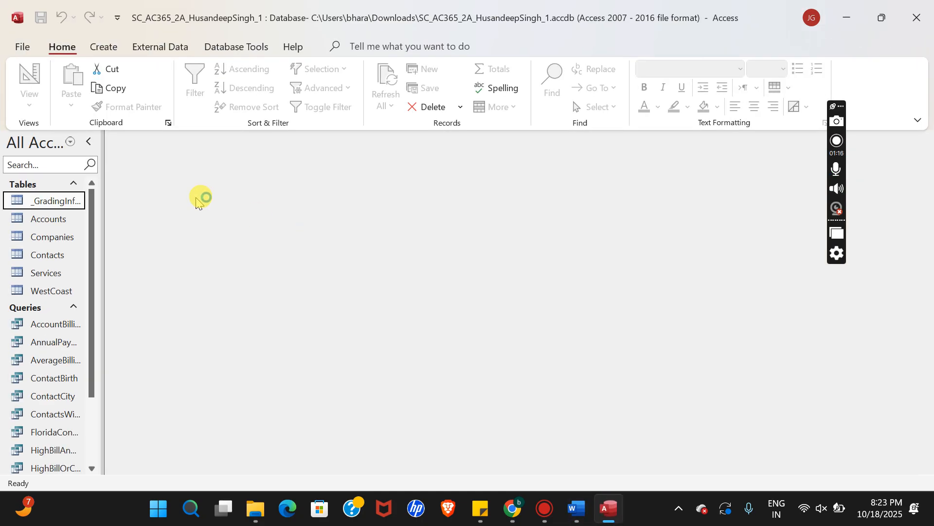
left_click(105, 46)
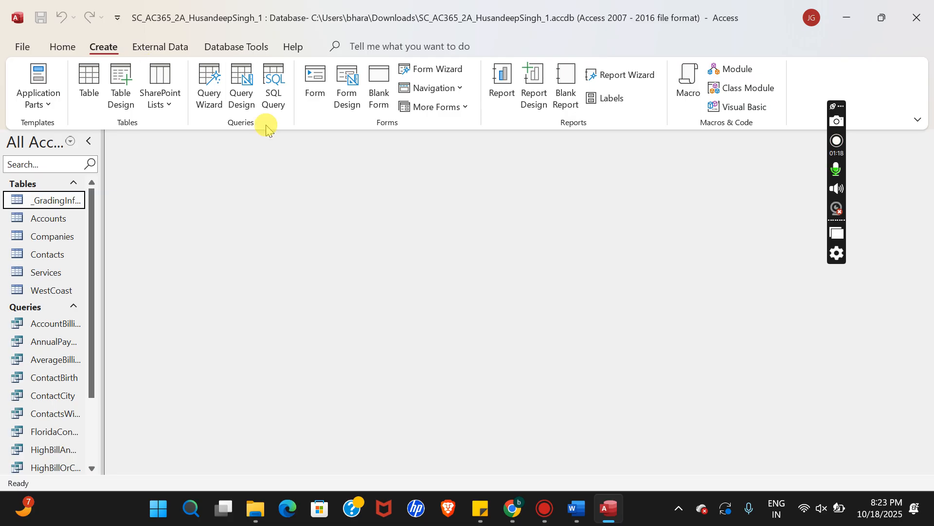
left_click(239, 95)
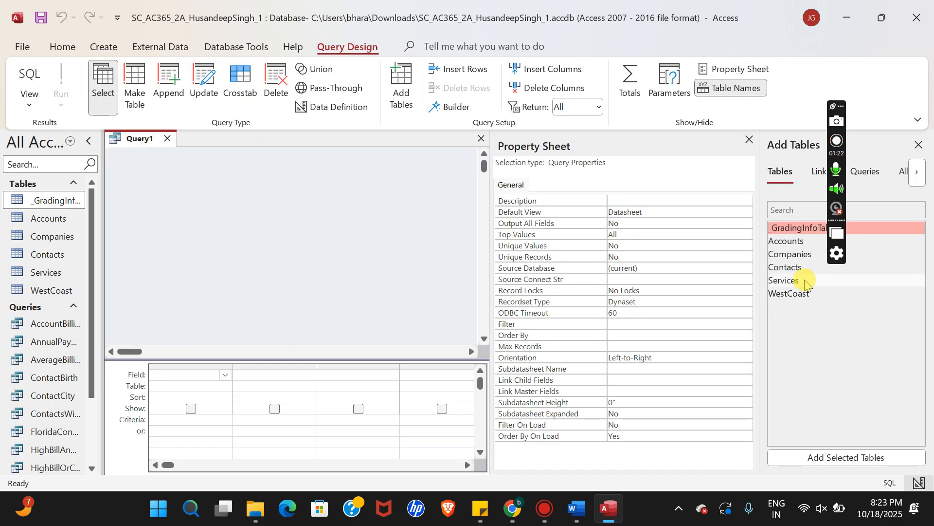
Add the Contacts table to the new query and close the Add Tables pane.
left_click(784, 267)
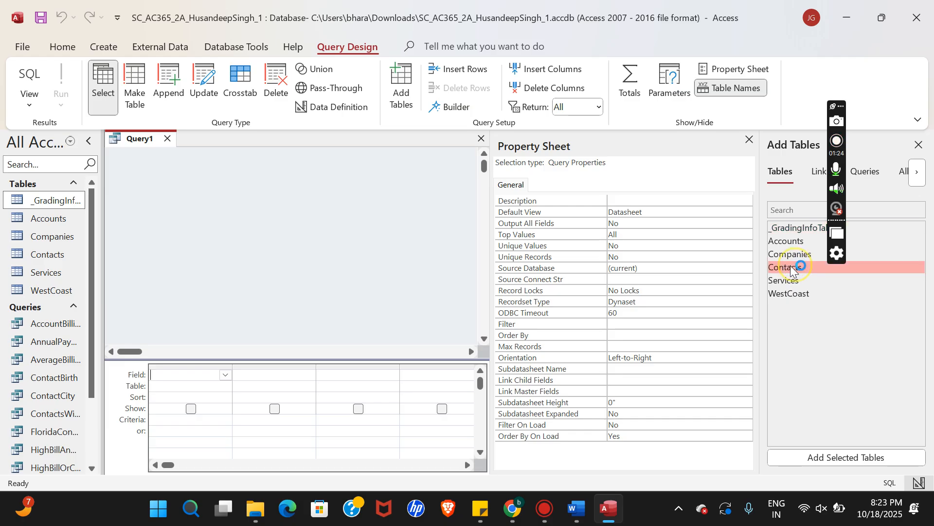
left_click(590, 517)
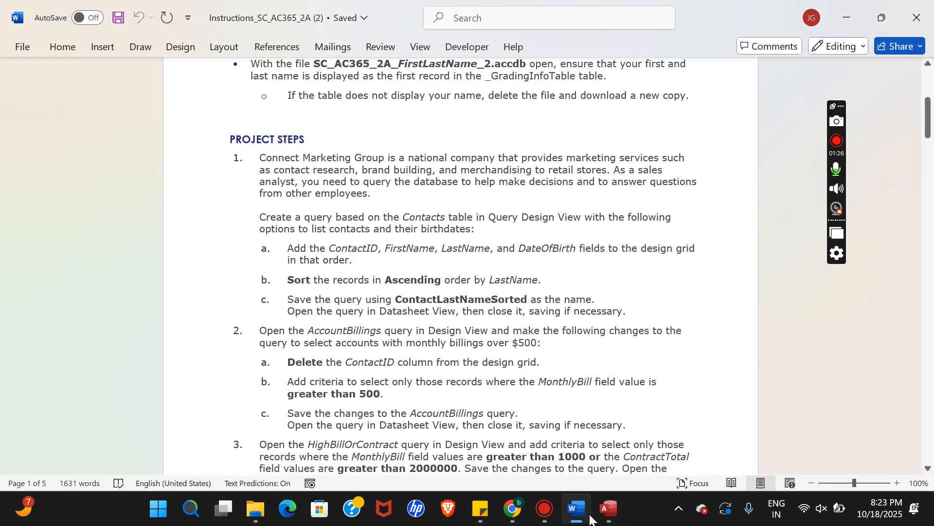
left_click(609, 508)
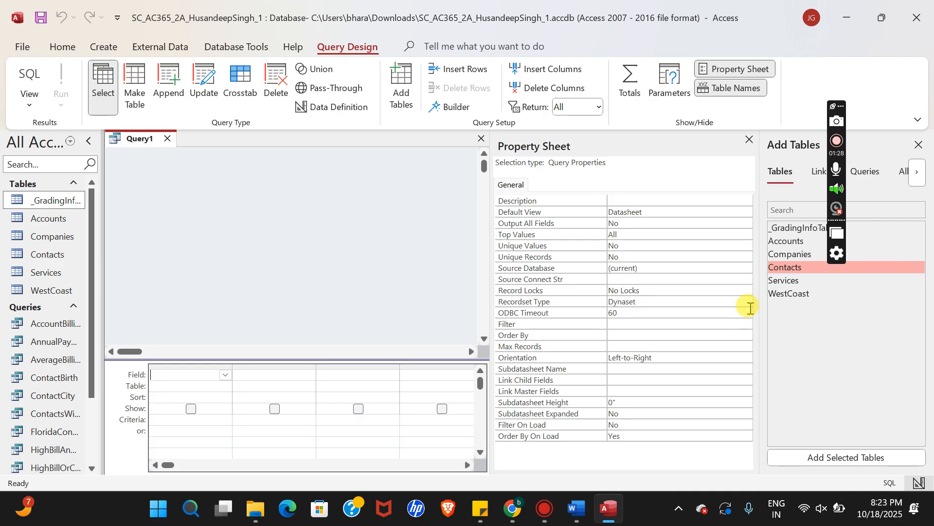
left_click(816, 274)
left_click_drag(816, 274, 252, 176)
left_click(918, 145)
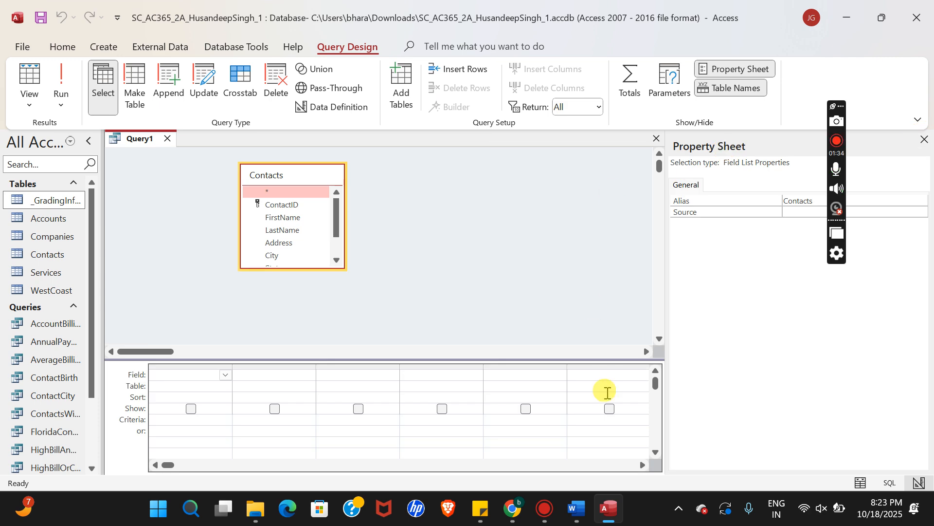
Add the ContactID, FirstName, LastName and DateOfBirth fields from Contacts to the design grid in that order.
left_click(580, 509)
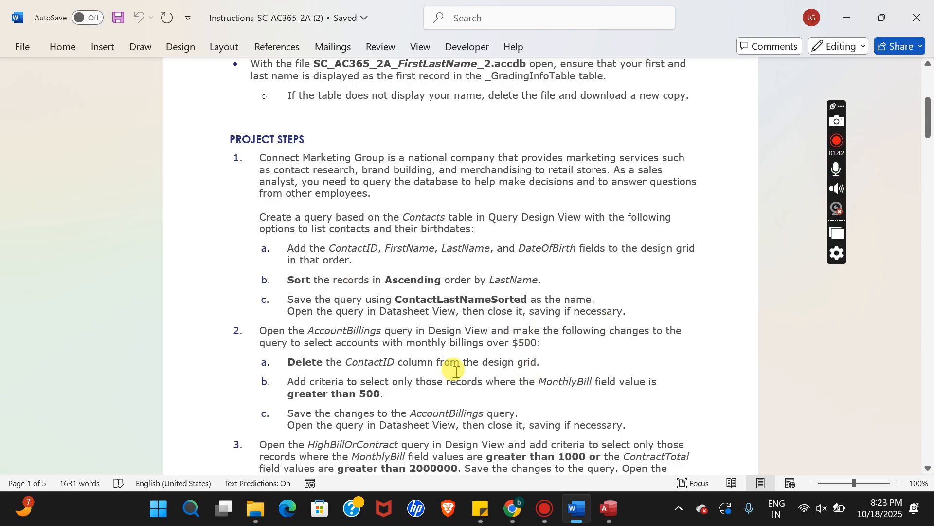
left_click(609, 511)
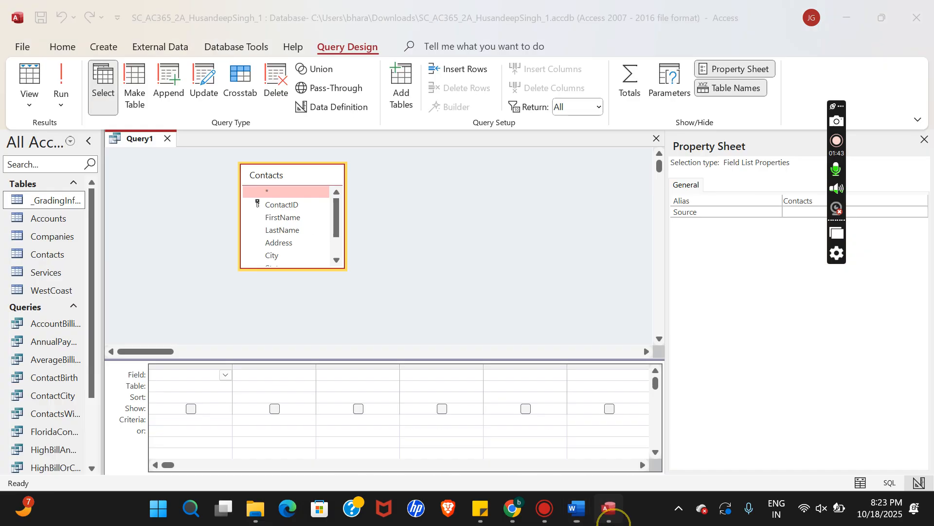
left_click(292, 205)
double_click(292, 205)
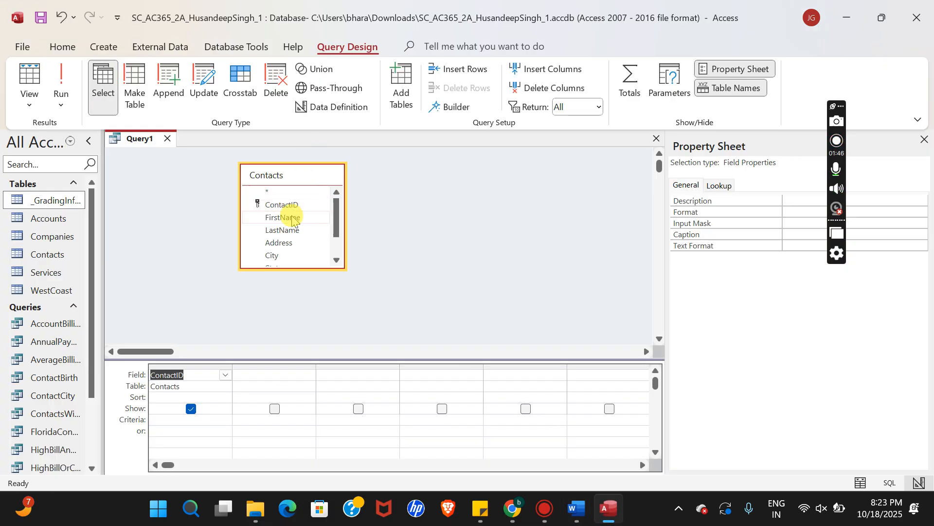
double_click(292, 217)
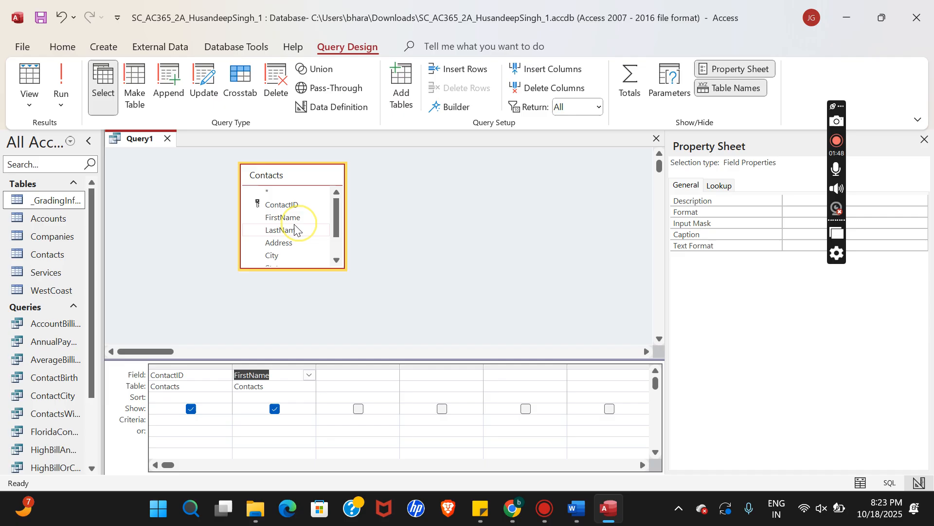
double_click(294, 229)
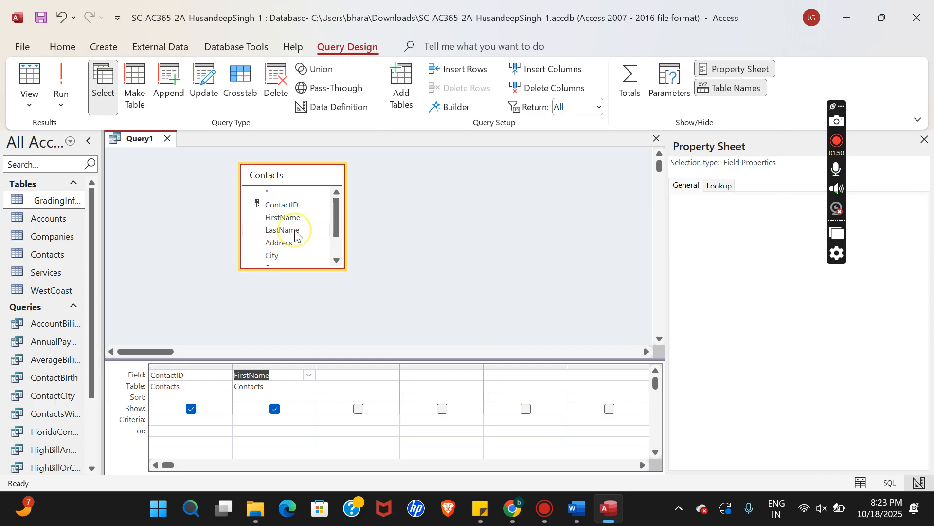
left_click(577, 508)
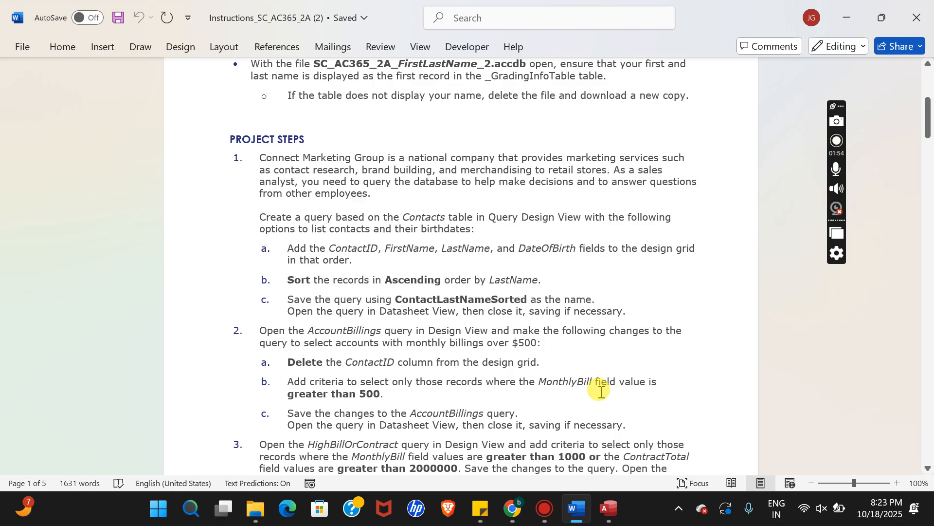
left_click(611, 511)
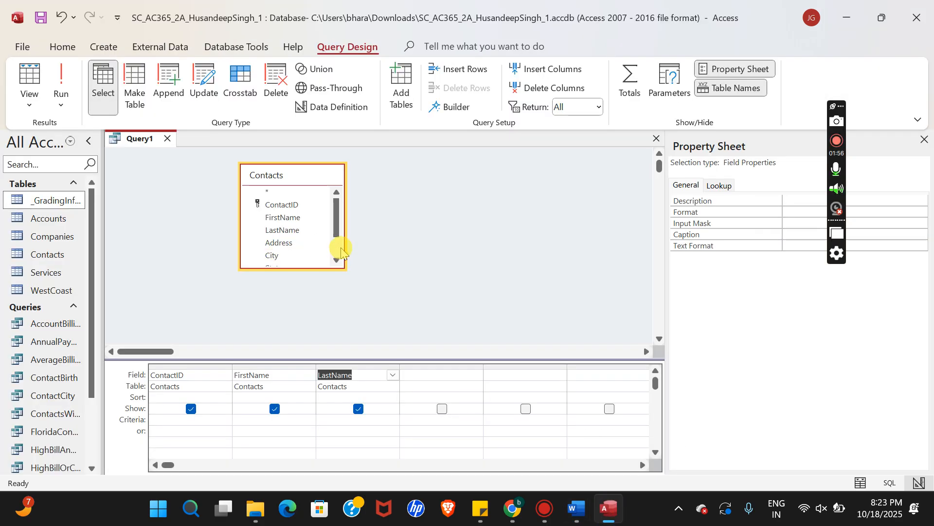
left_click_drag(337, 228, 332, 273)
double_click(287, 260)
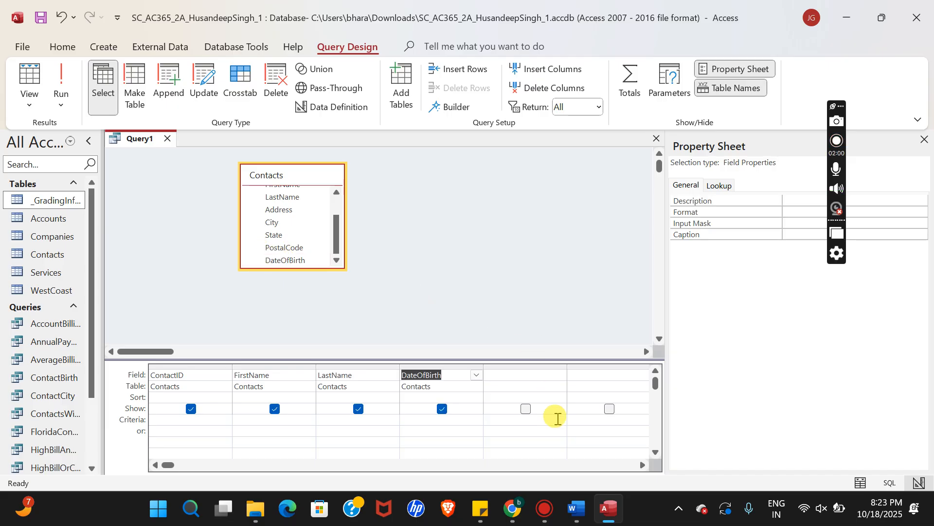
Sort the query in Ascending order by the LastName field.
left_click(573, 511)
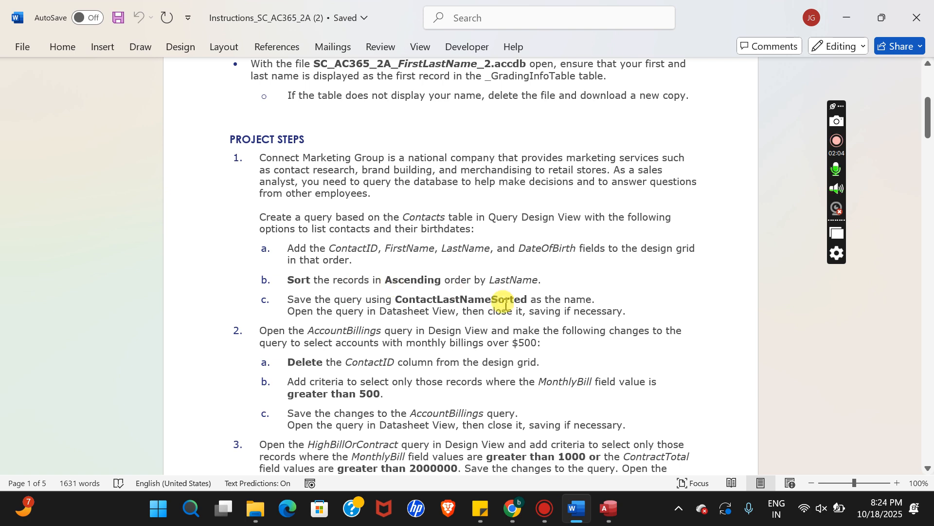
left_click(608, 508)
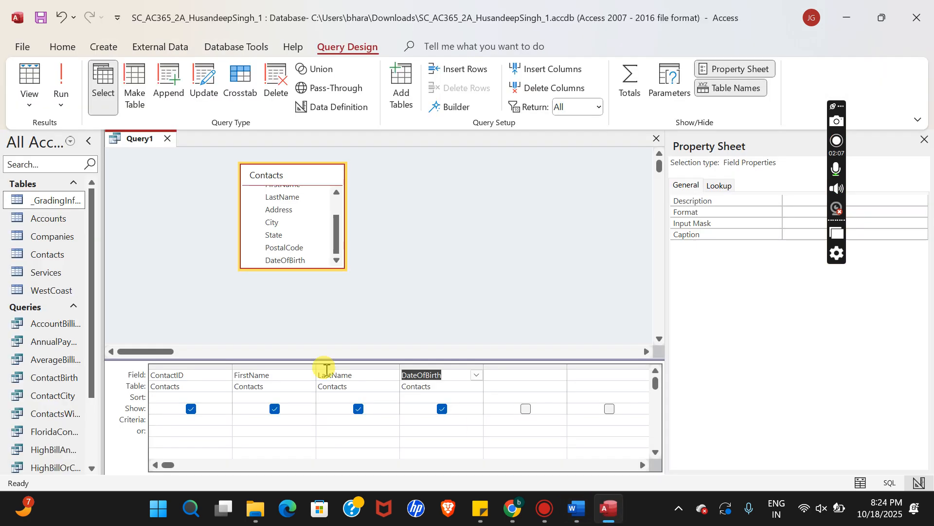
left_click(336, 396)
left_click(394, 398)
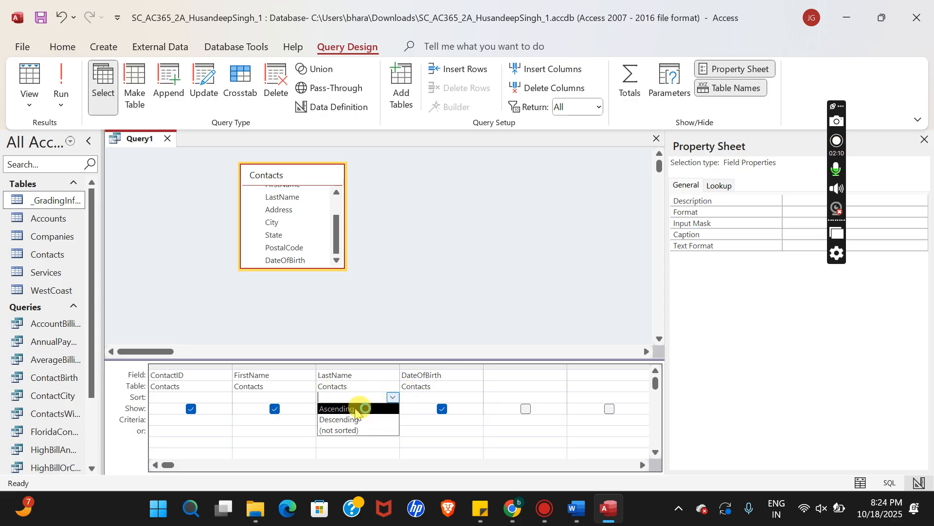
left_click(395, 406)
Switch to the Word instructions and copy the query name ContactLastNameSorted from project step 1c.
left_click(576, 508)
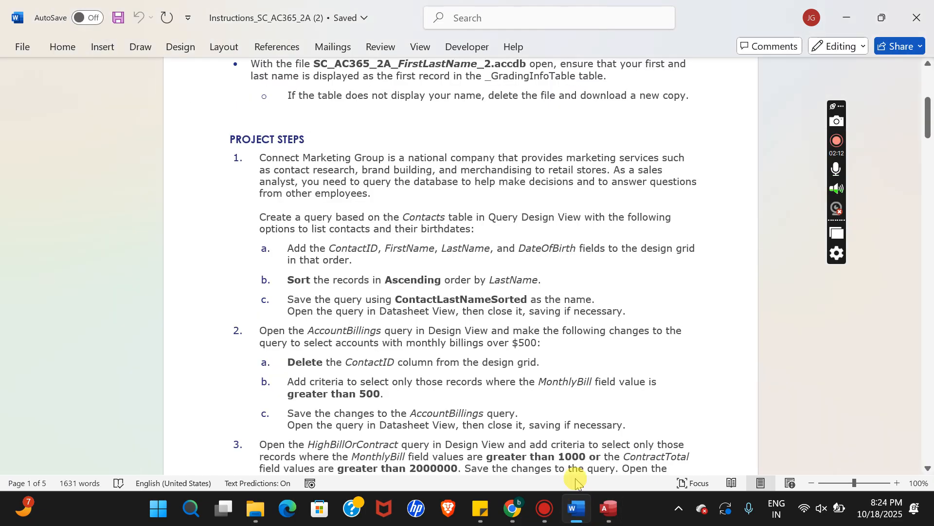
left_click(395, 299)
left_click(550, 321)
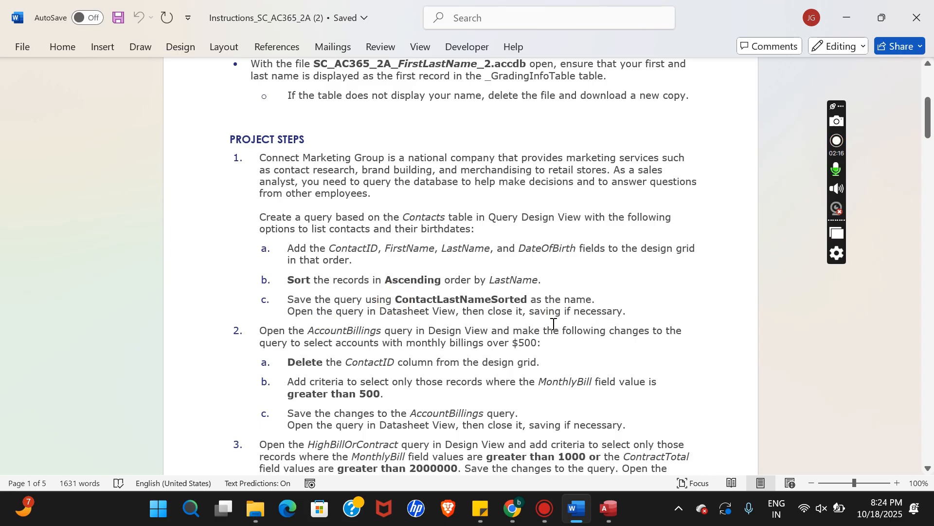
key("shift+Right")
key("shift+Right")
key("shift+Right")
key("shift+Right")
key("shift+Right")
key("shift+Right")
key("shift+Right")
key("shift+Right")
key("shift+Right")
key("shift+Right")
key("shift+Right")
key("shift+Right")
key("shift+Right")
key("shift+Right")
key("shift+Right")
key("shift+Right")
key("shift+Right")
key("shift+Right")
key("shift+Right")
key("shift+Right")
key("ctrl+c")
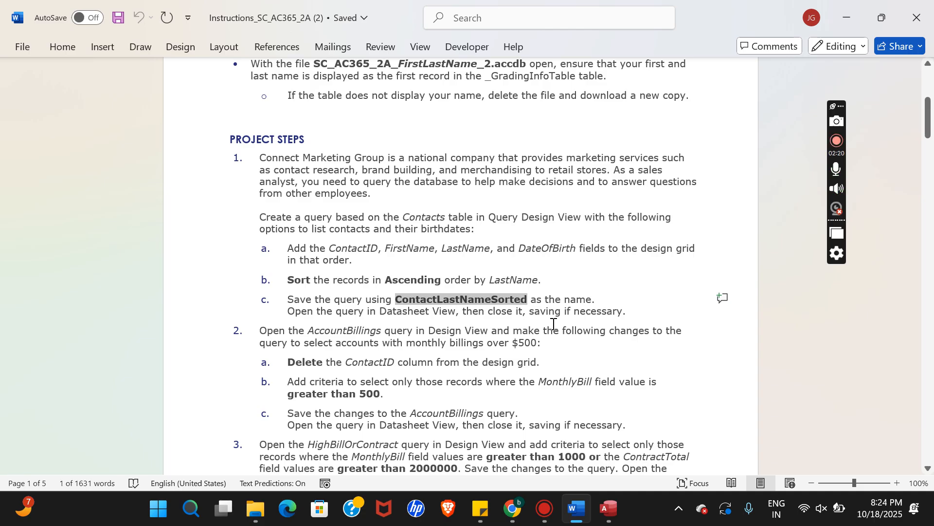
Switch to Access and save the new query as ContactLastNameSorted.
left_click(608, 509)
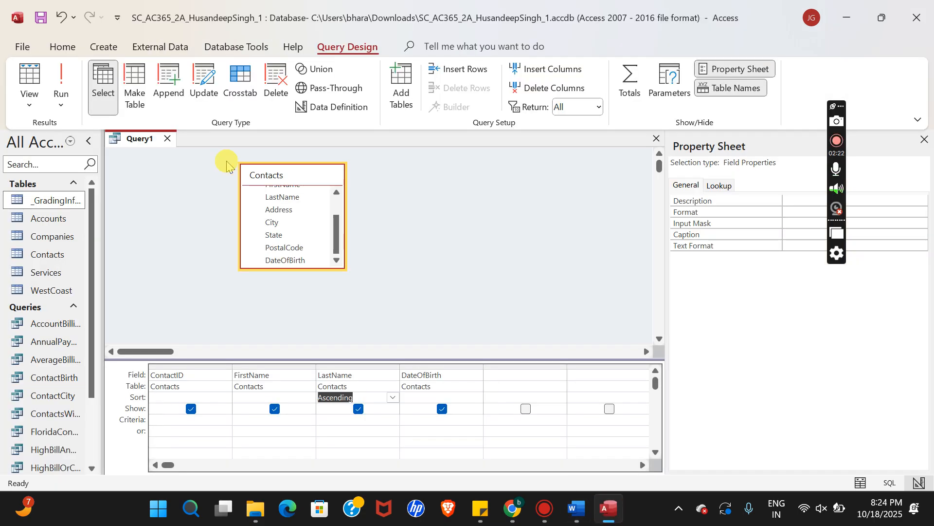
right_click(140, 141)
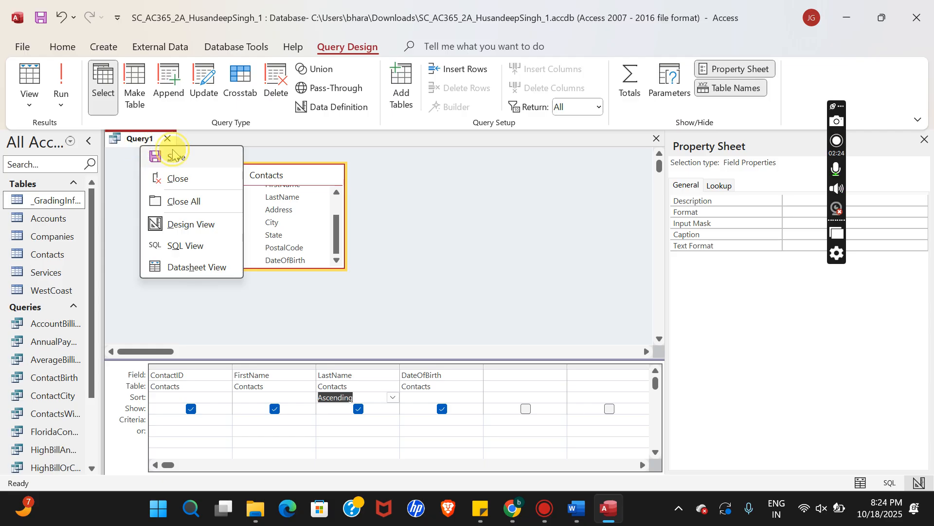
left_click(175, 156)
key("ctrl+v")
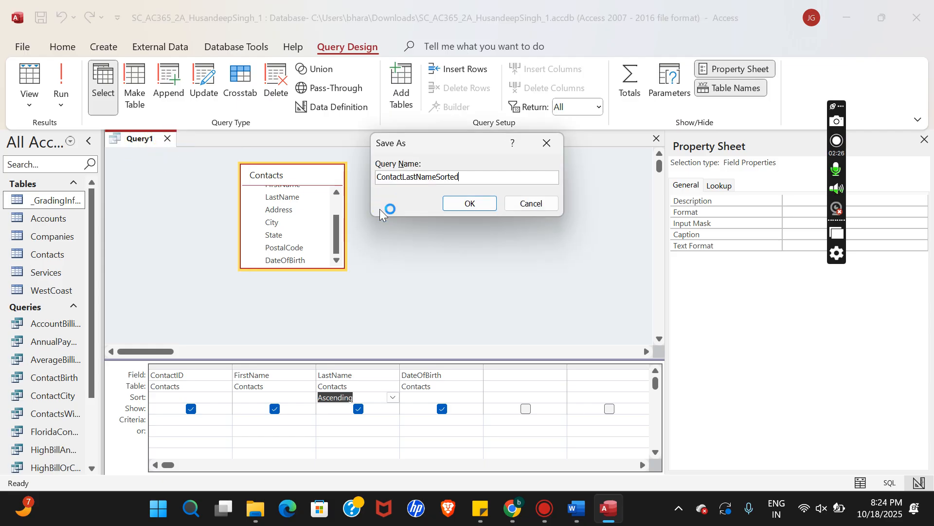
left_click(476, 215)
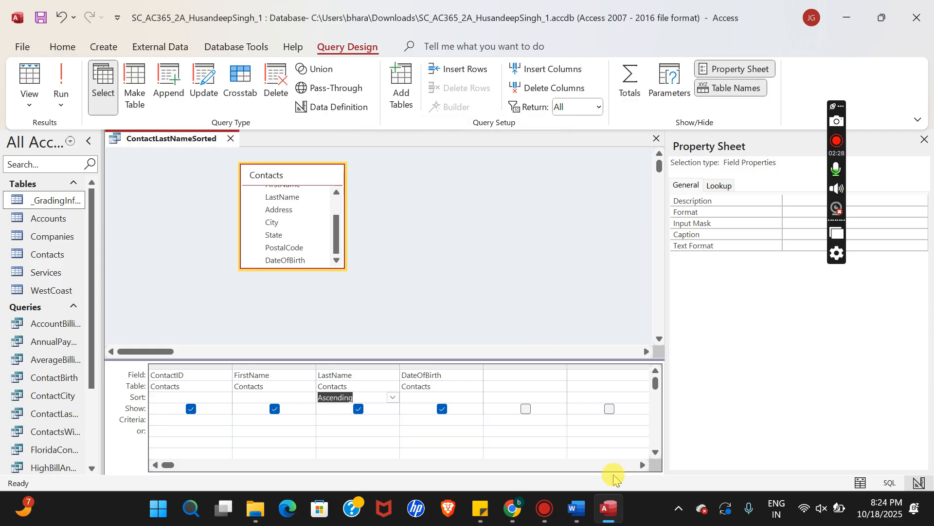
Check the remaining instructions for project step 1 in Word, then close the ContactLastNameSorted query in Access.
left_click(577, 509)
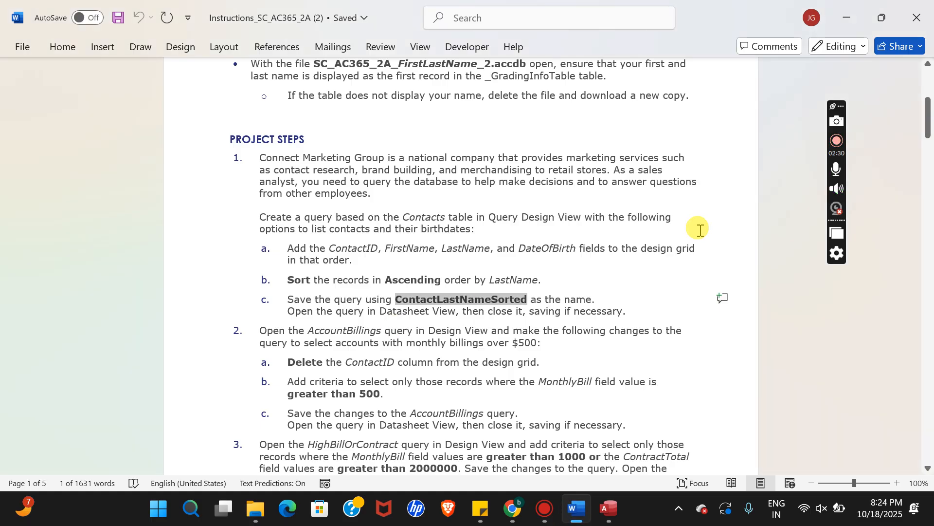
left_click_drag(930, 122, 930, 137)
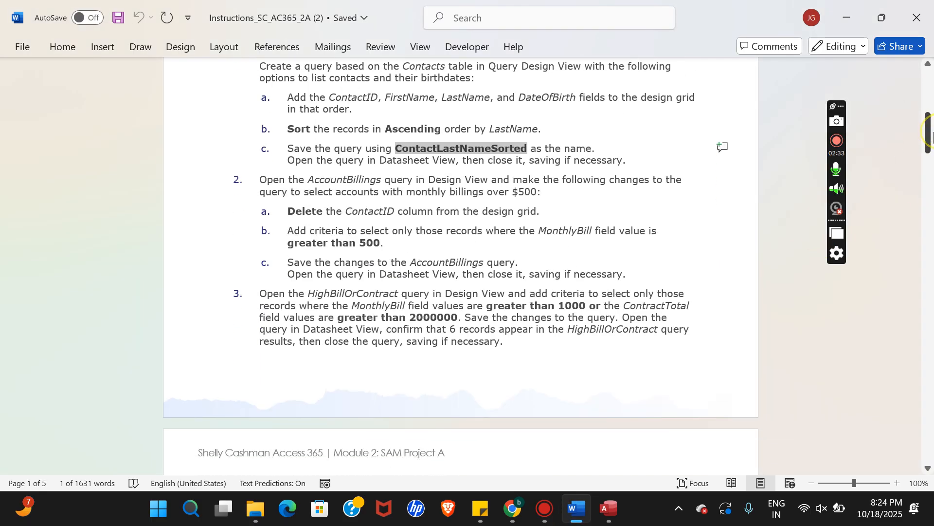
left_click(606, 509)
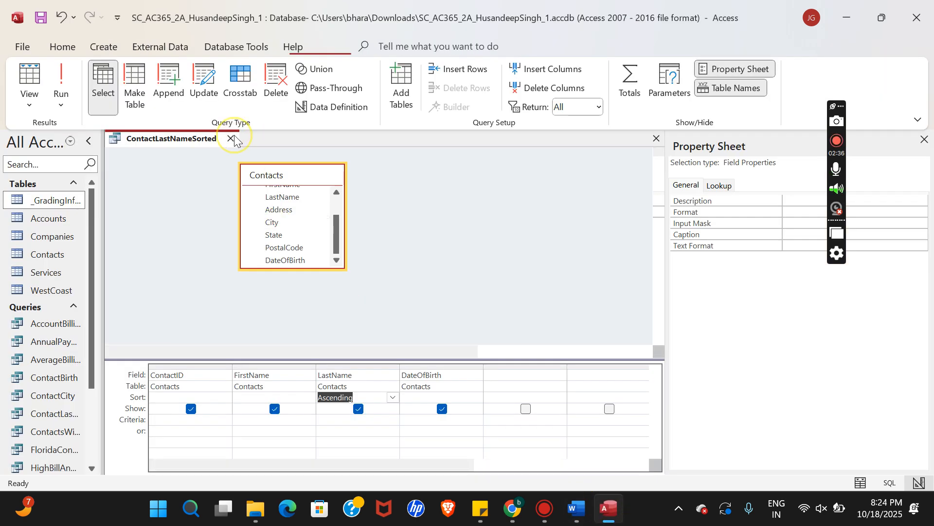
left_click(232, 138)
Read project step 2 in the Word instructions and open the AccountBillings query in Design View in Access.
left_click(576, 508)
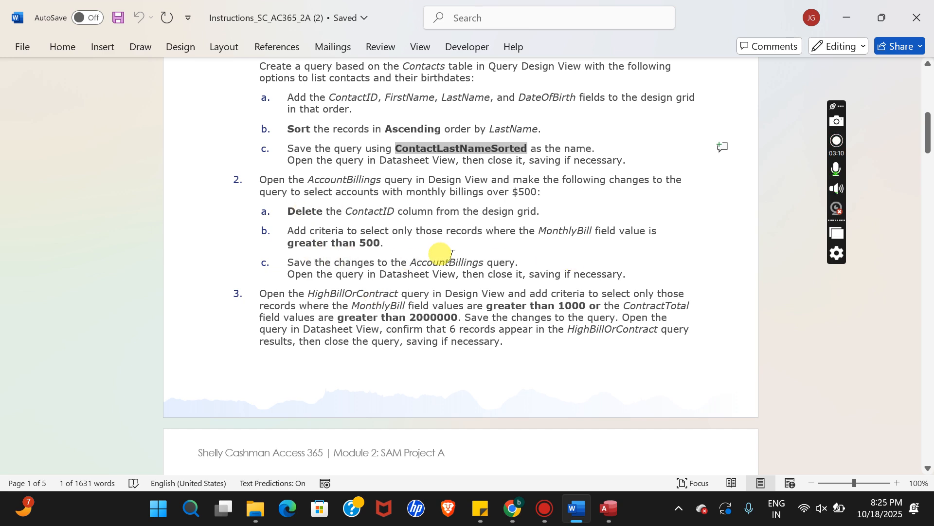
left_click(610, 511)
left_click(58, 325)
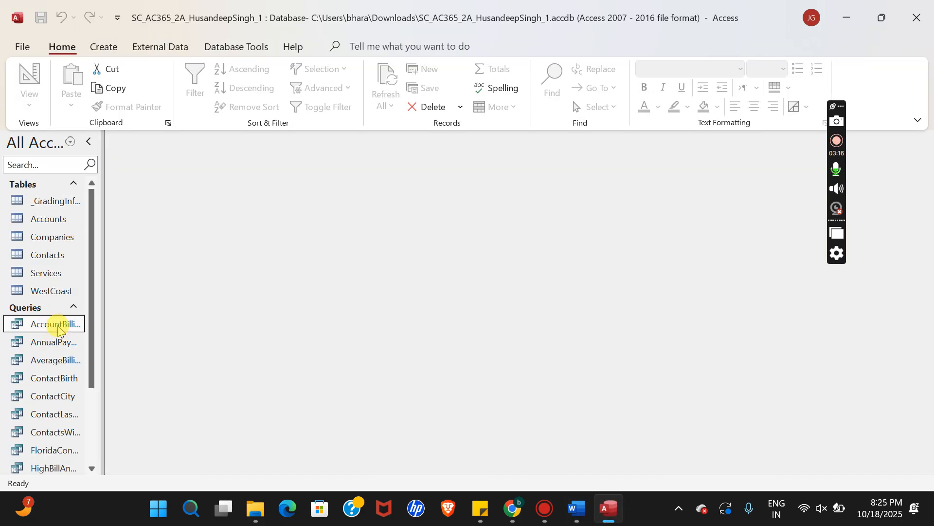
right_click(58, 325)
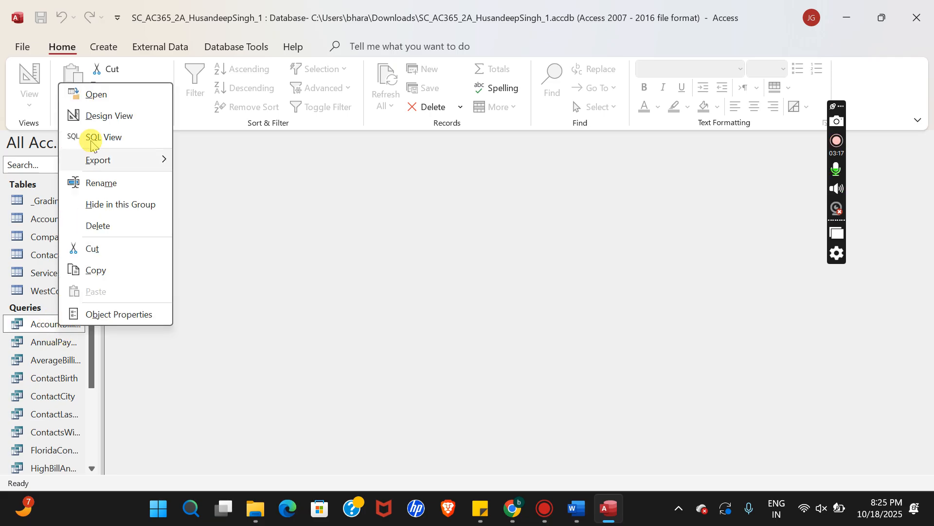
left_click(90, 117)
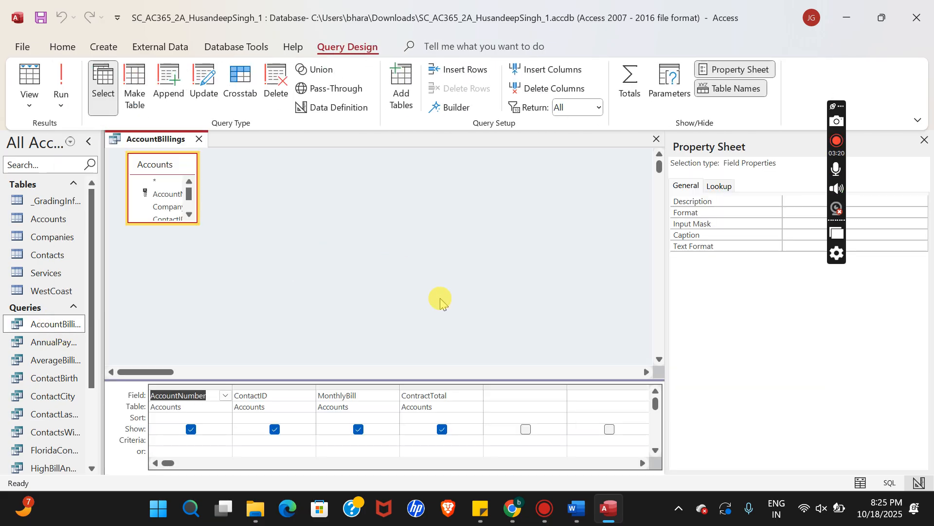
left_click(577, 508)
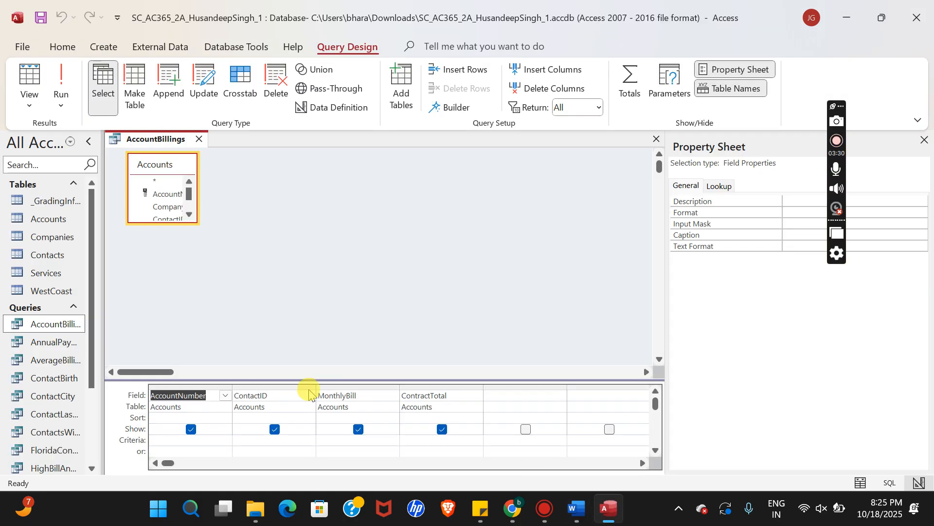
Delete the ContactID column from the AccountBillings query's design grid.
left_click(267, 387)
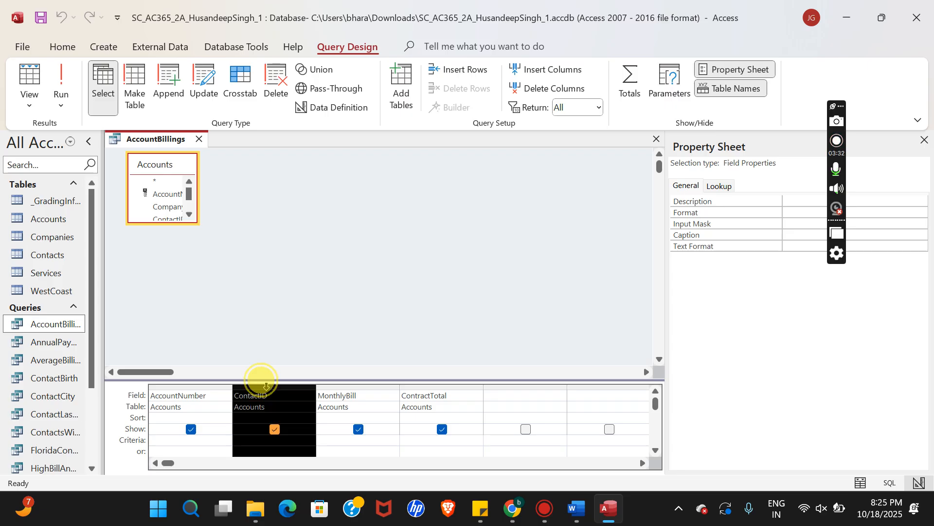
right_click(267, 387)
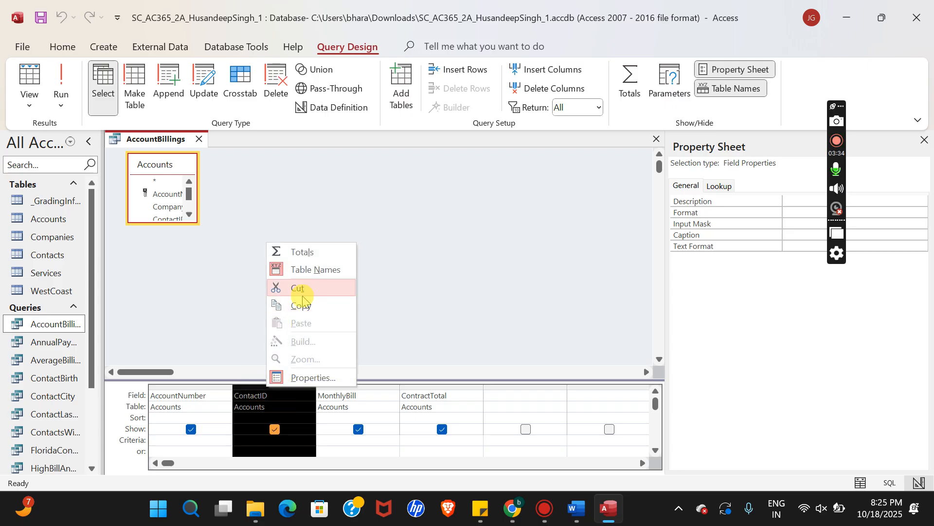
left_click(300, 290)
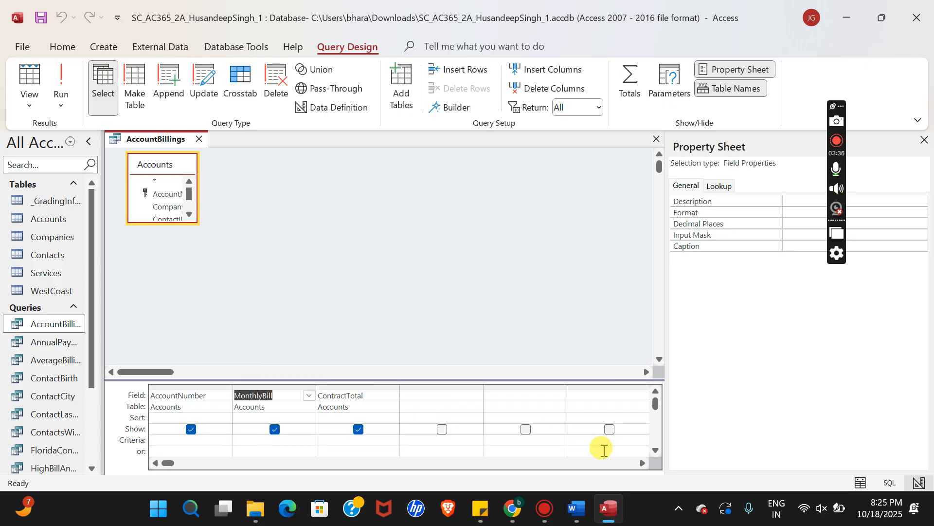
Check project step 2b in the Word instructions, then enter the criterion >500 for the MonthlyBill field in Access.
left_click(581, 510)
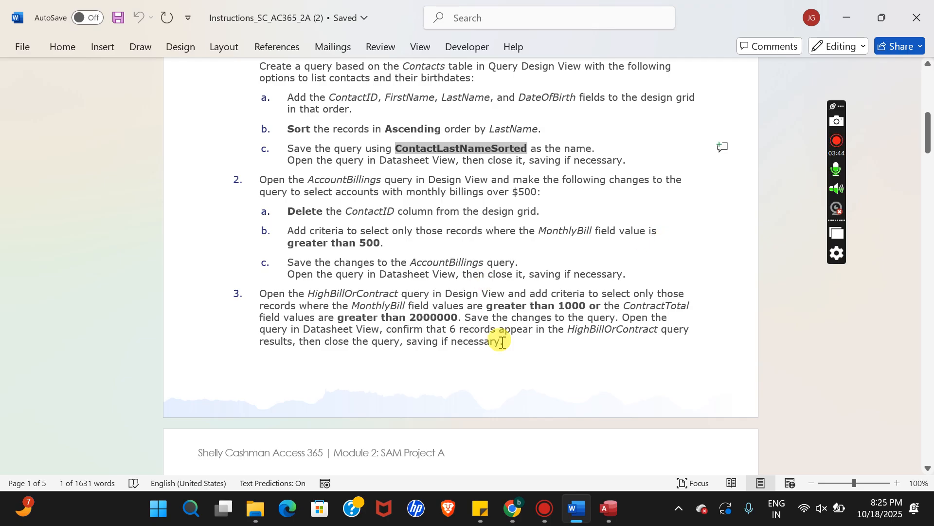
left_click(609, 508)
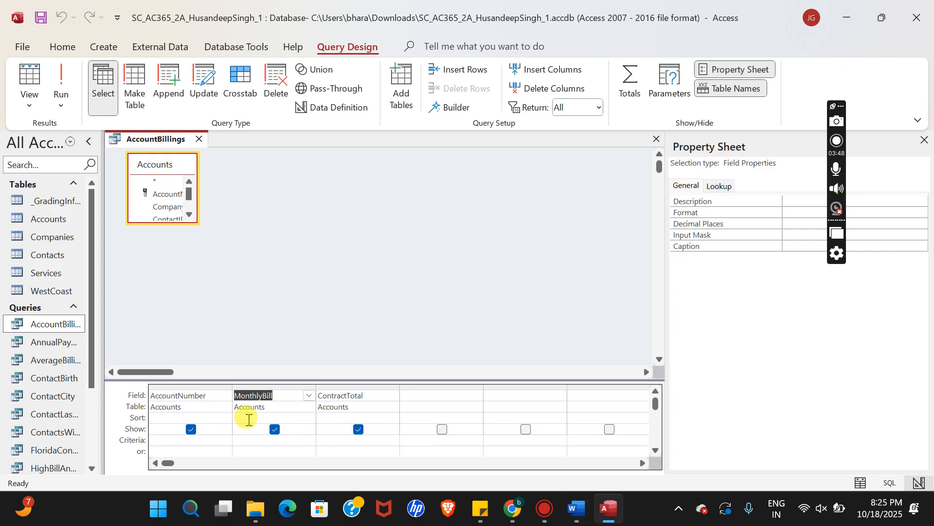
left_click(246, 435)
left_click(279, 437)
type(">500")
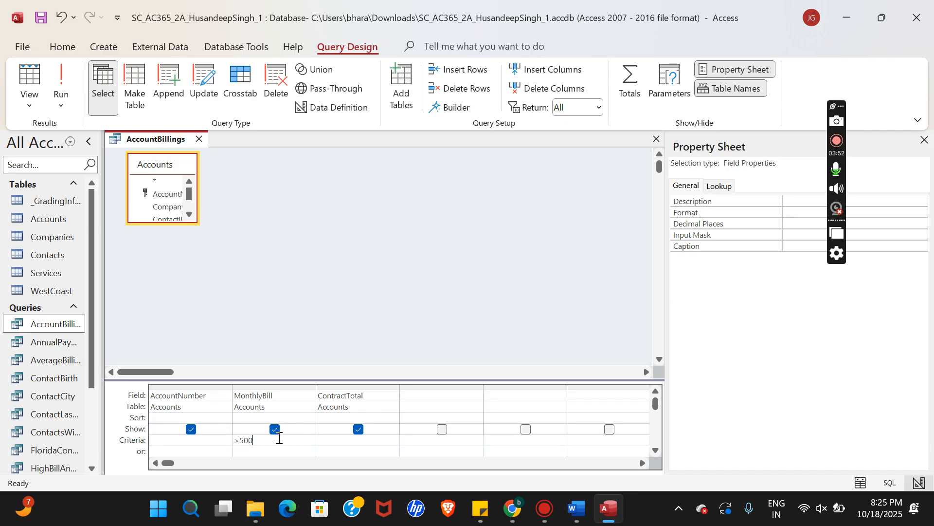
Check project step 2c in the Word instructions, then save the AccountBillings query in Access.
left_click(573, 509)
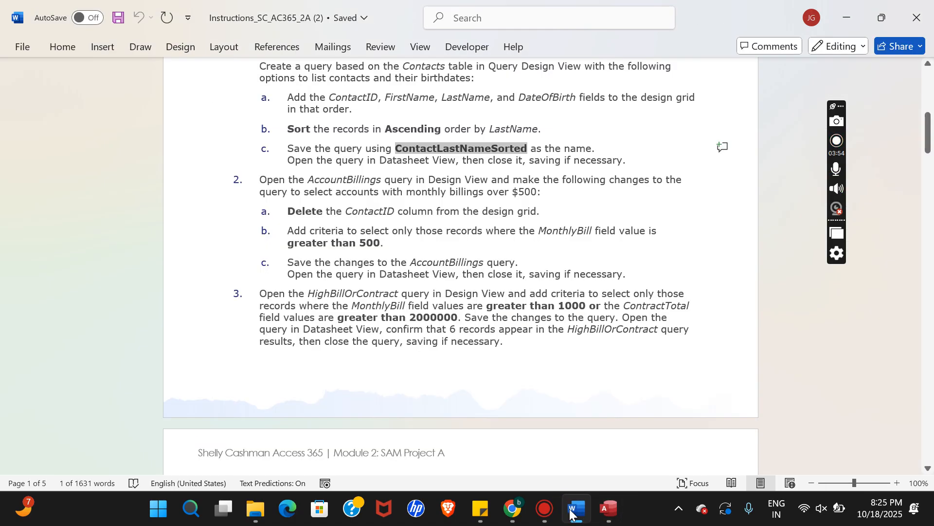
left_click(459, 306)
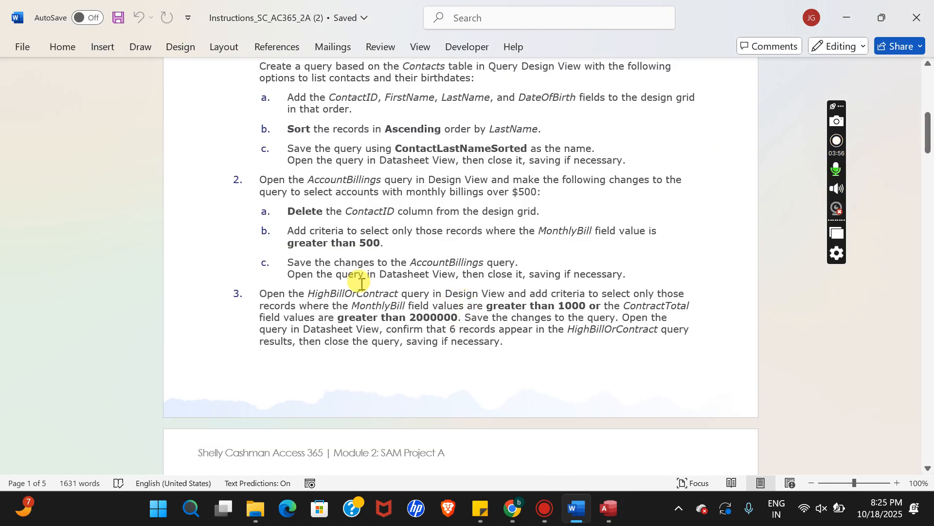
left_click(608, 509)
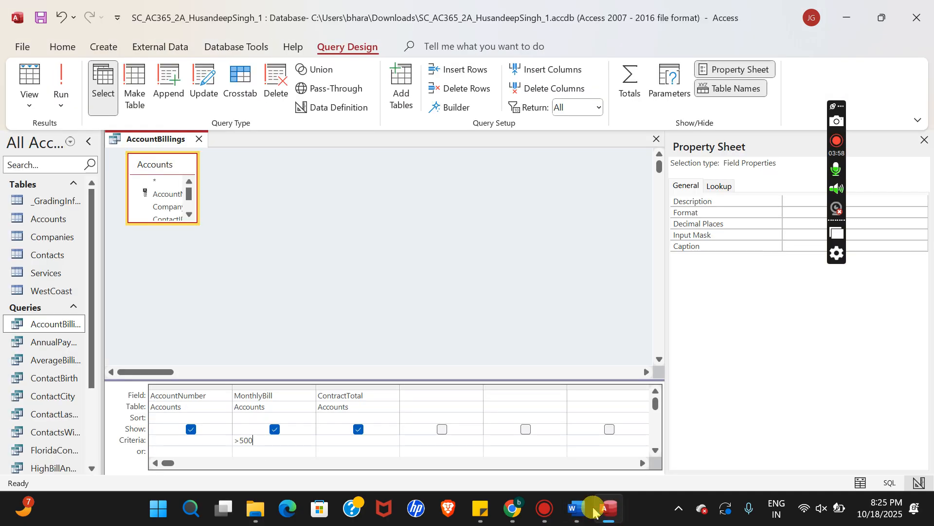
right_click(137, 144)
left_click(175, 150)
Reread project step 2c in Word and switch the AccountBillings query to Datasheet View in Access.
left_click(576, 508)
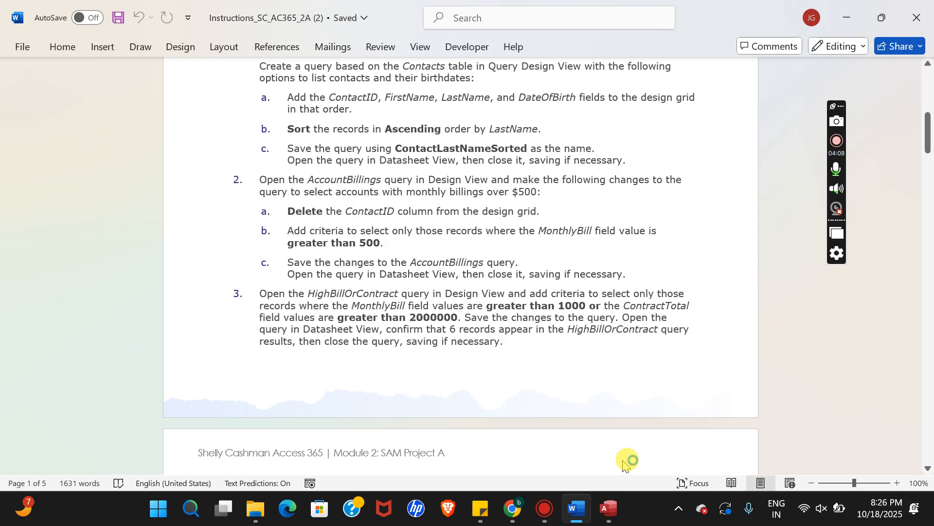
left_click(614, 506)
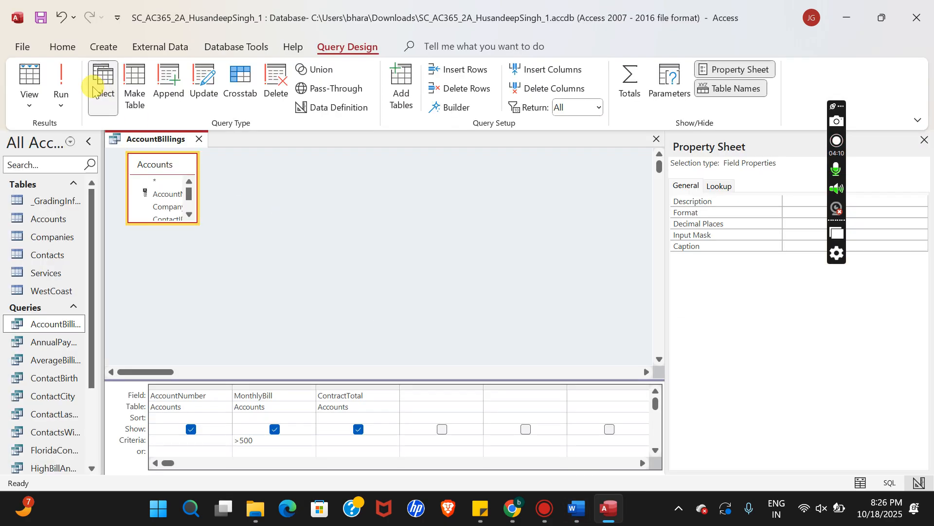
right_click(141, 142)
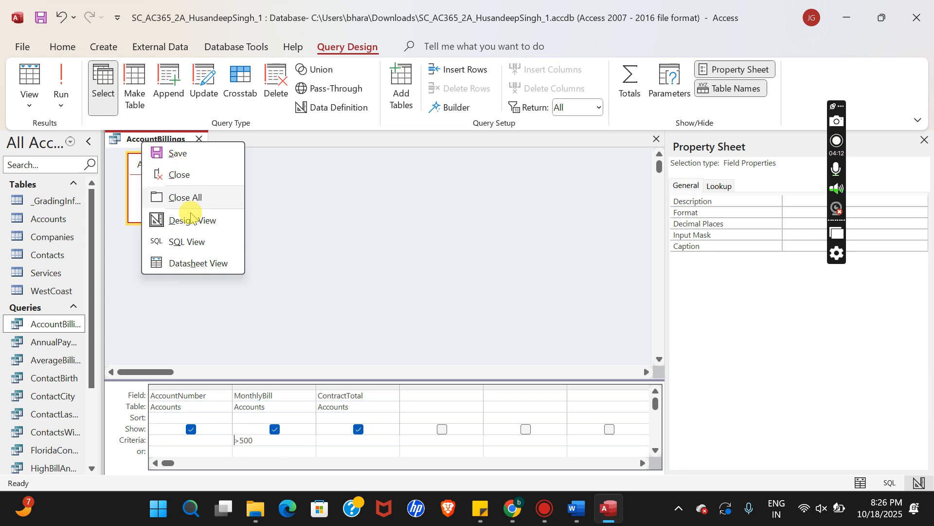
left_click(184, 261)
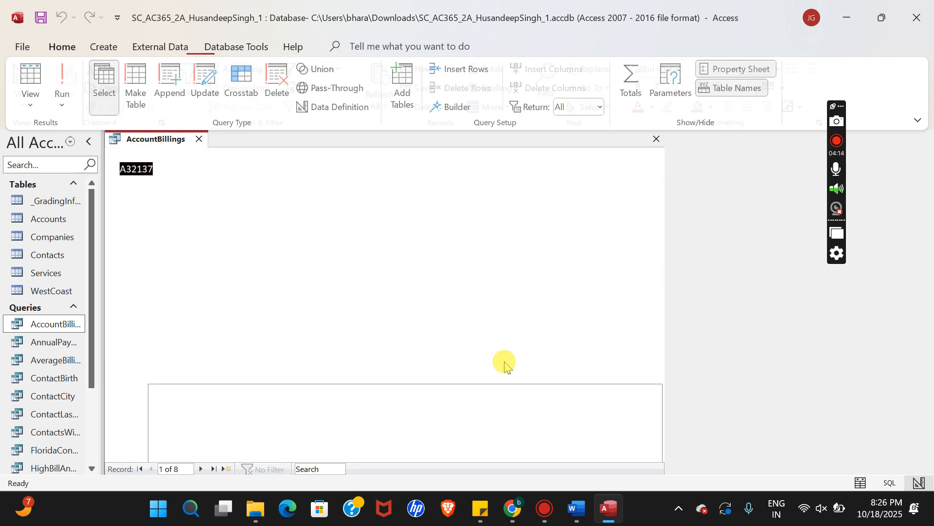
Check the Word instructions once more, then close the AccountBillings query in Access.
left_click(577, 508)
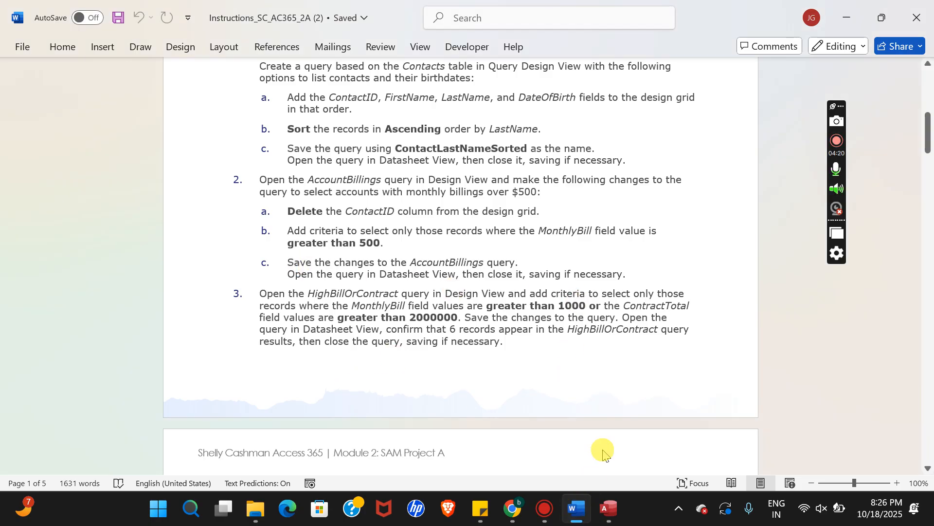
left_click(600, 508)
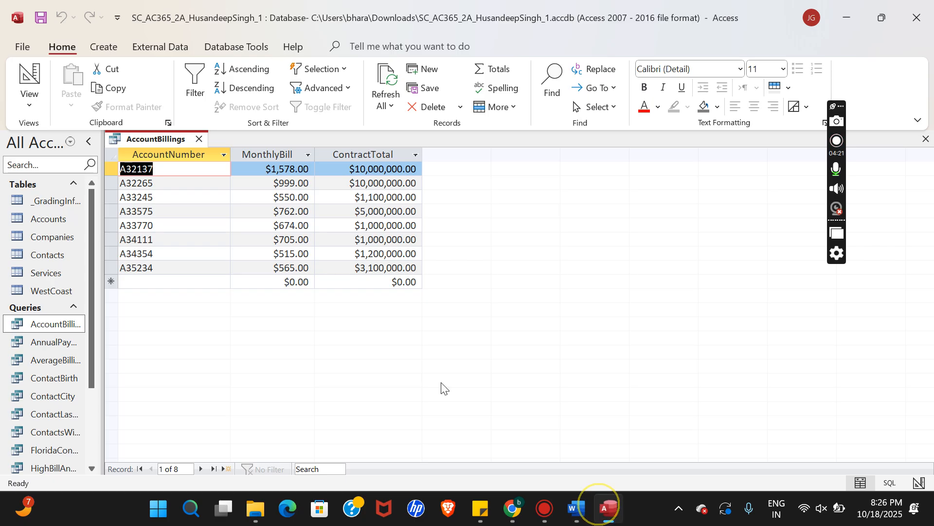
left_click(199, 139)
Read project step 3 about the HighBillOrContract query in the Word instructions, then return to Access.
left_click(577, 509)
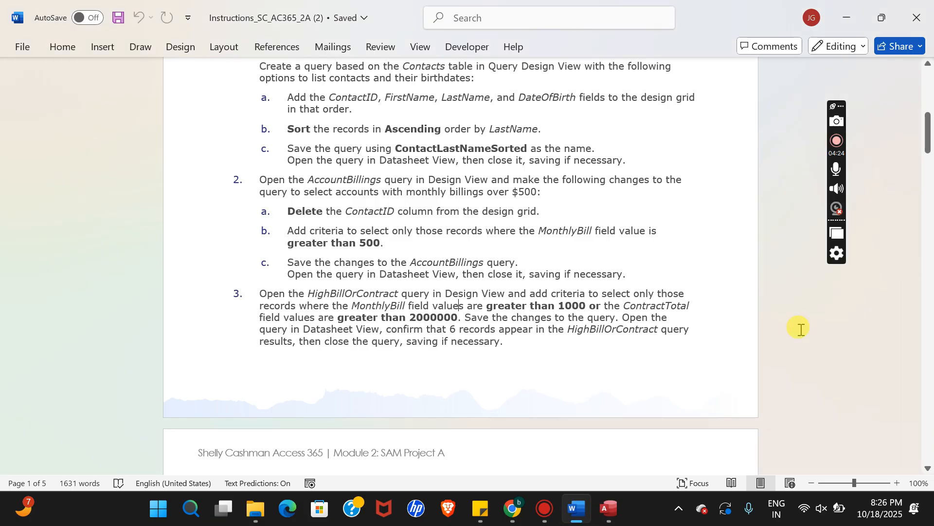
left_click_drag(929, 139, 929, 157)
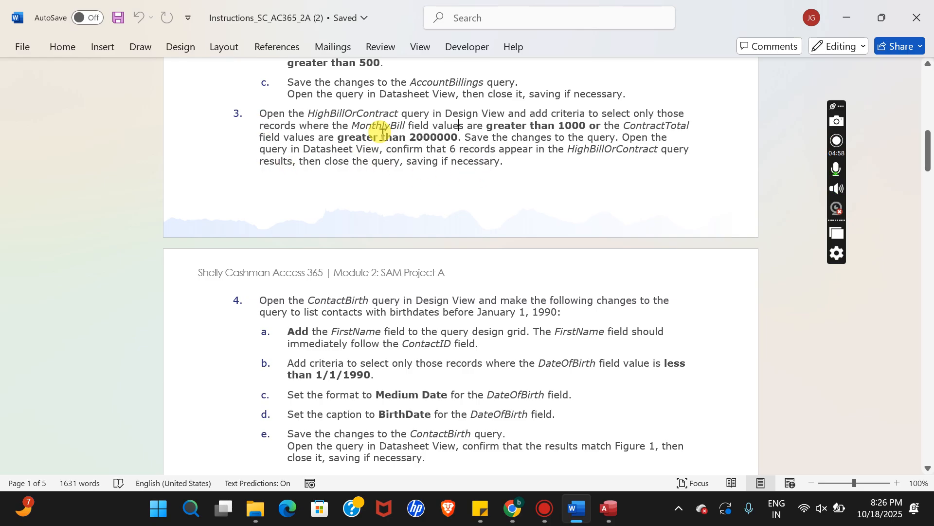
left_click(609, 509)
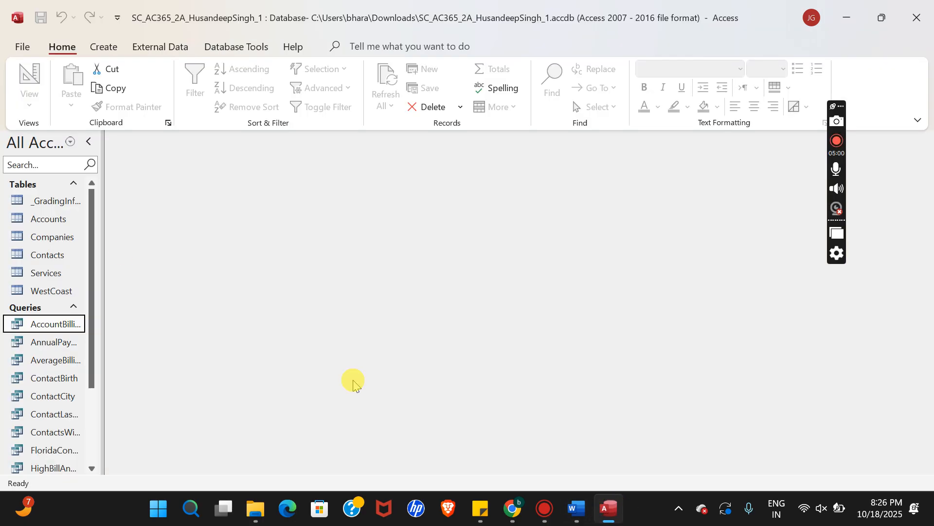
double_click(65, 468)
right_click(65, 468)
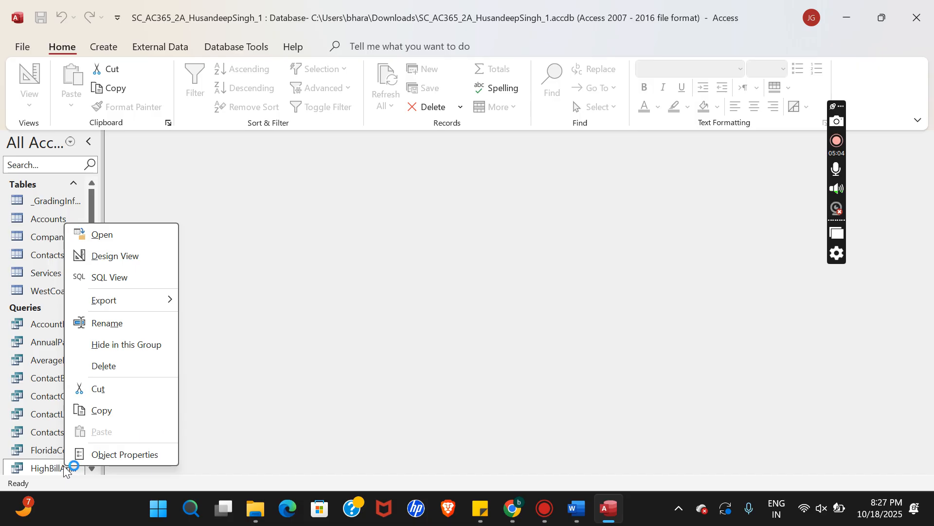
left_click(403, 428)
Recheck the query name for project step 3 in Word, then open the HighBillOrContract query in Design View in Access.
left_click(589, 509)
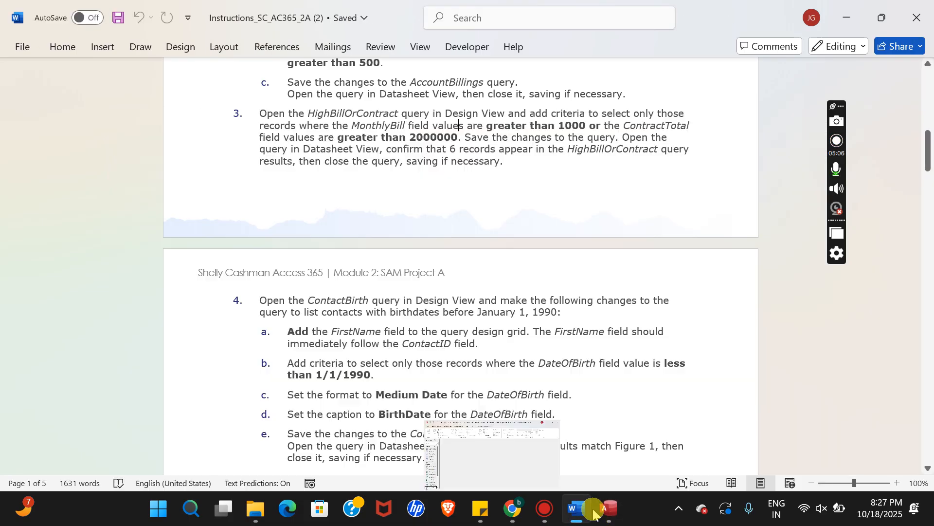
left_click(603, 508)
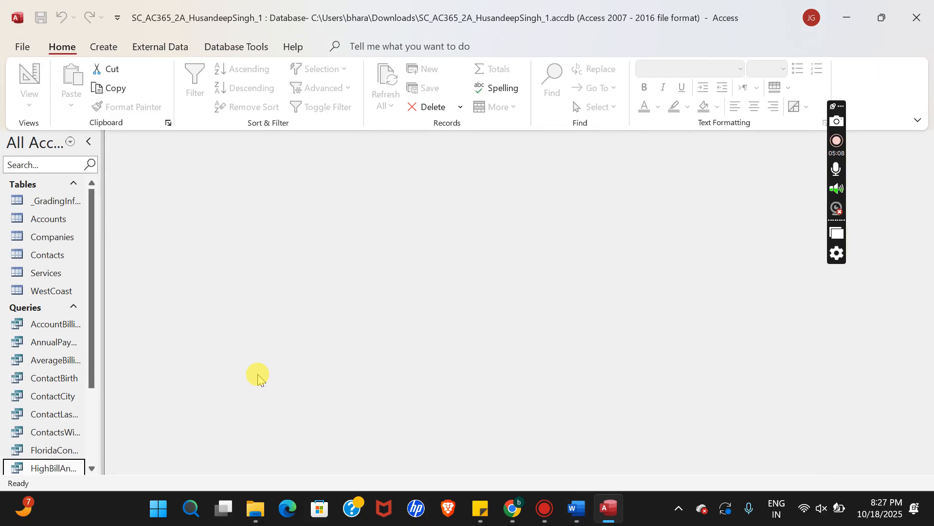
left_click(91, 468)
double_click(60, 451)
right_click(60, 452)
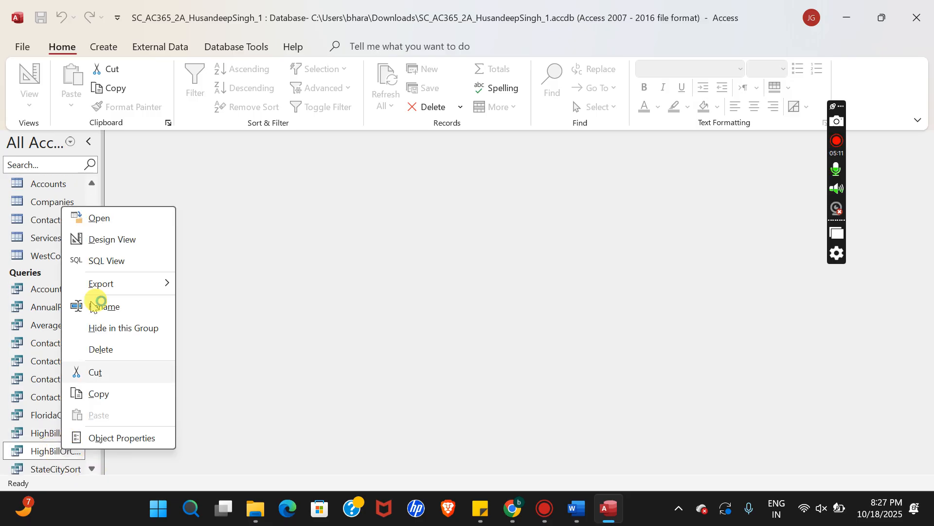
left_click(102, 239)
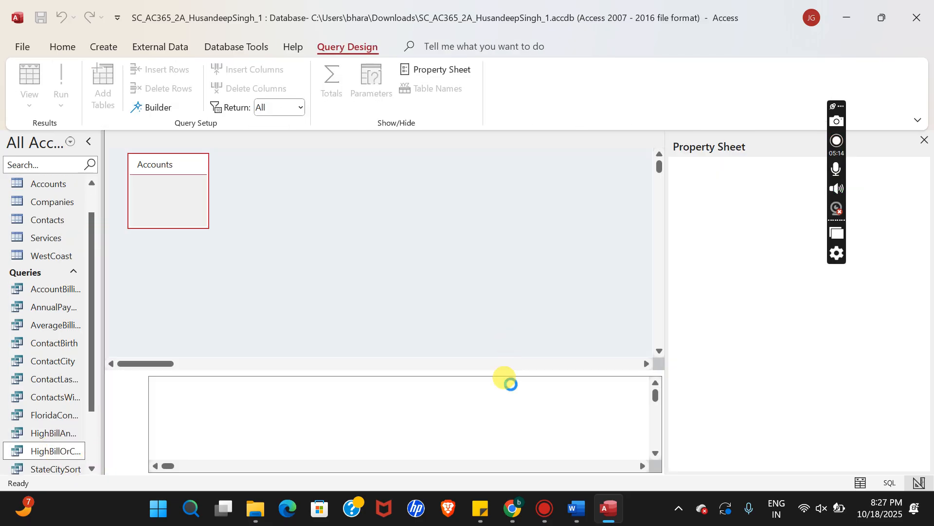
Consult project step 3 in Word and enter the criterion >1000 for the MonthlyBill field in Access.
left_click(576, 508)
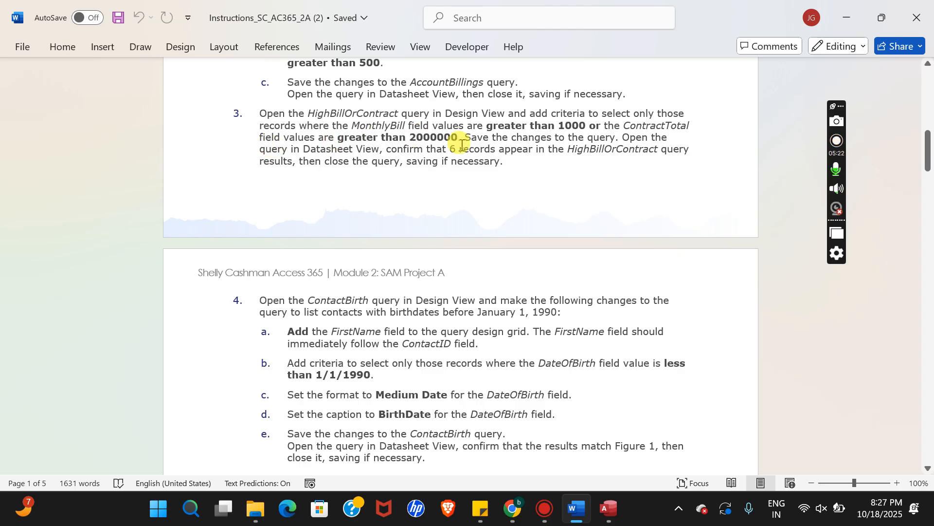
left_click(608, 508)
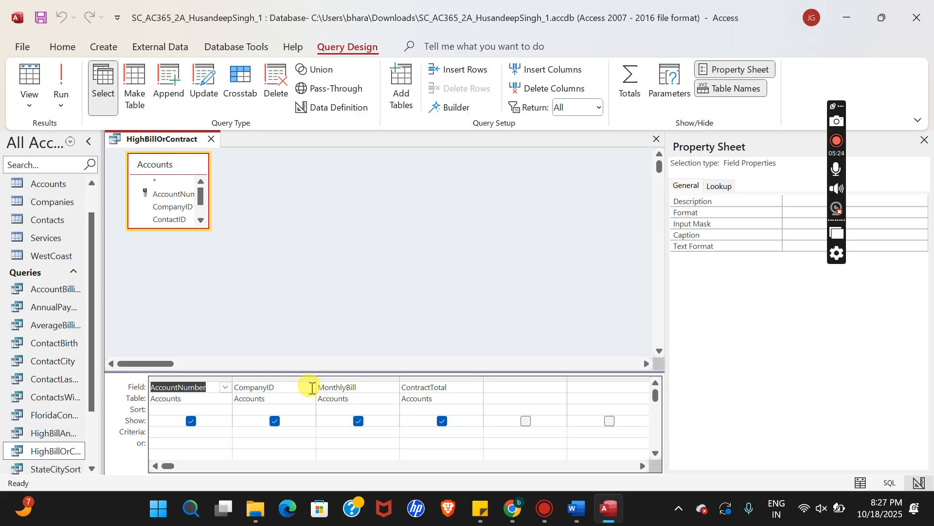
left_click(346, 409)
left_click(343, 432)
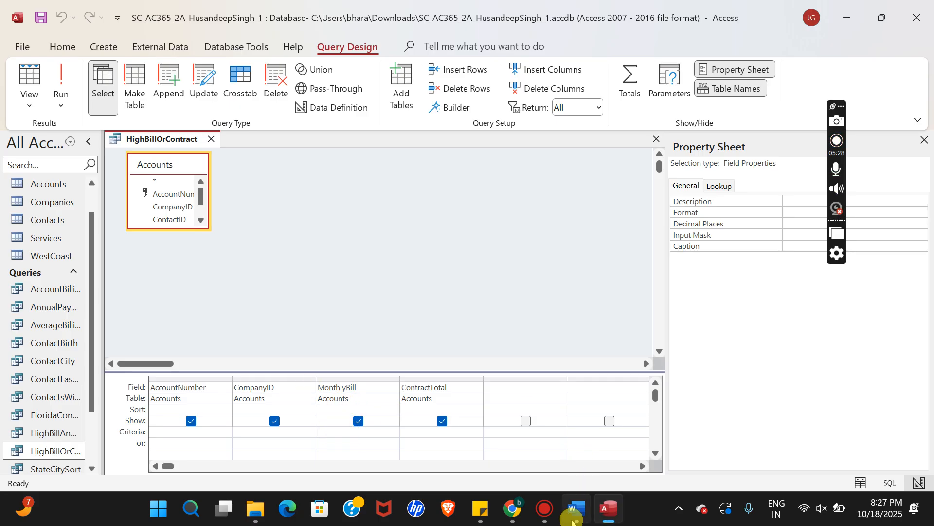
left_click(574, 509)
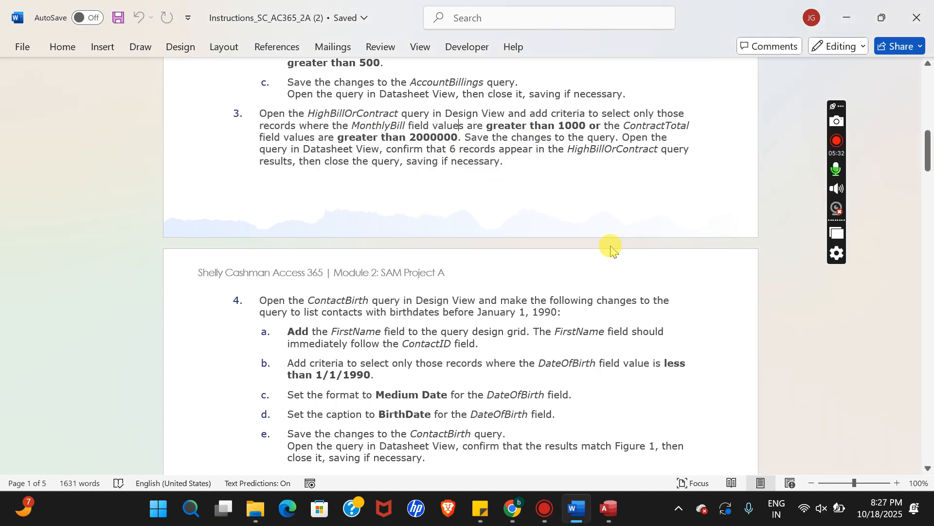
left_click(609, 509)
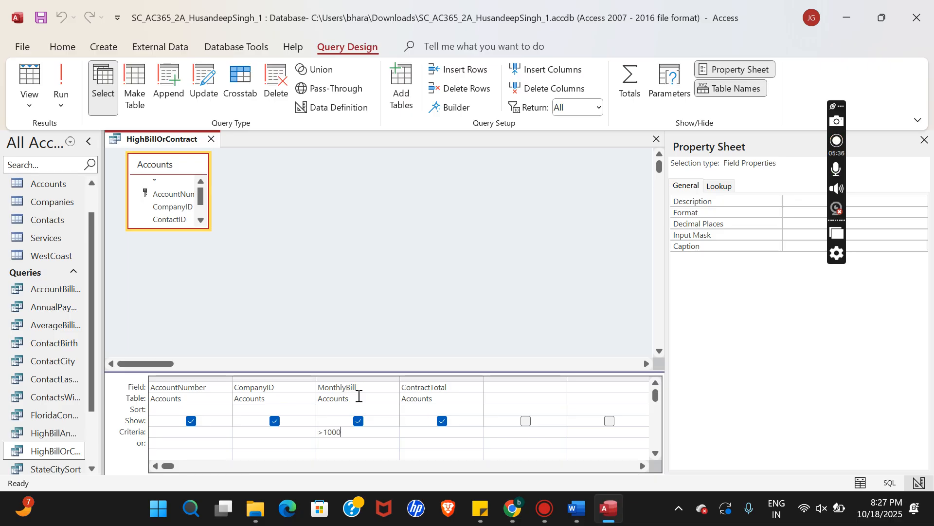
Consult project step 3 in Word and enter >2000000 as the alternative (or) criterion for the ContractTotal field in Access.
left_click(576, 509)
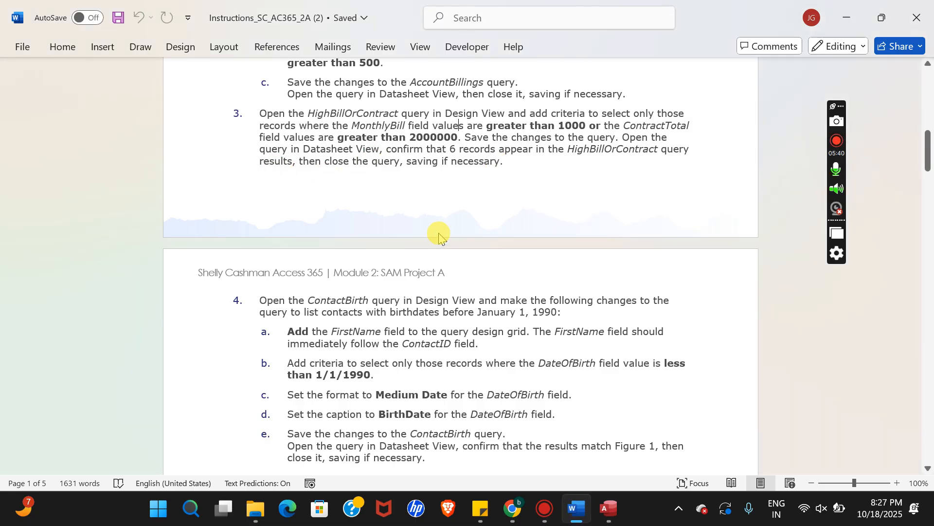
left_click(608, 509)
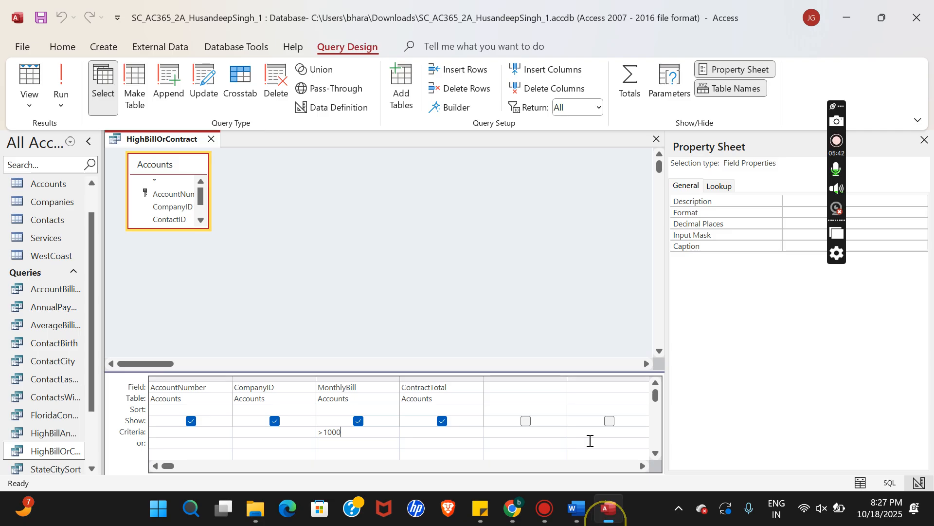
left_click(428, 439)
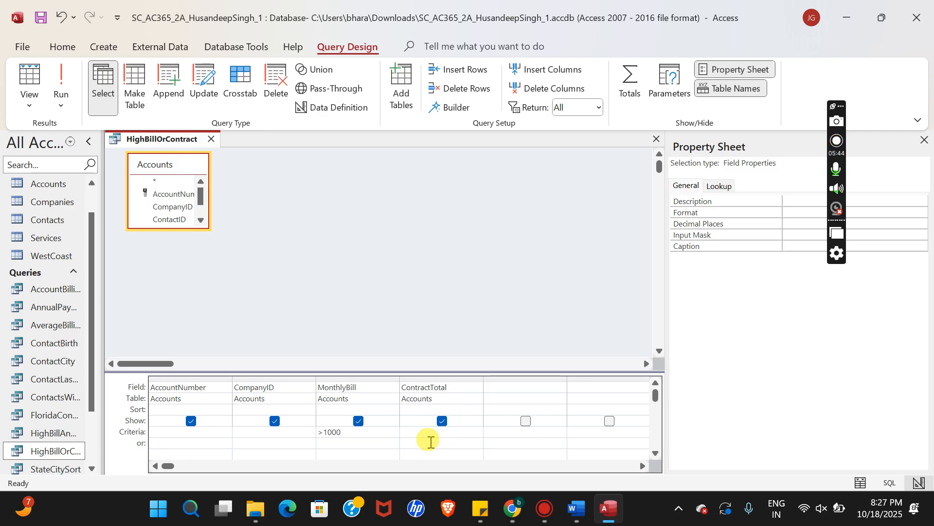
left_click(576, 509)
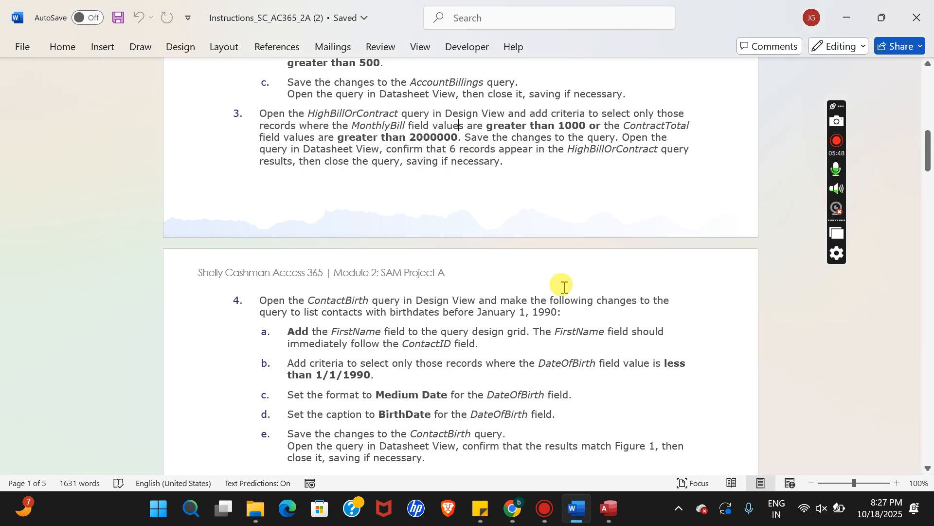
left_click(608, 509)
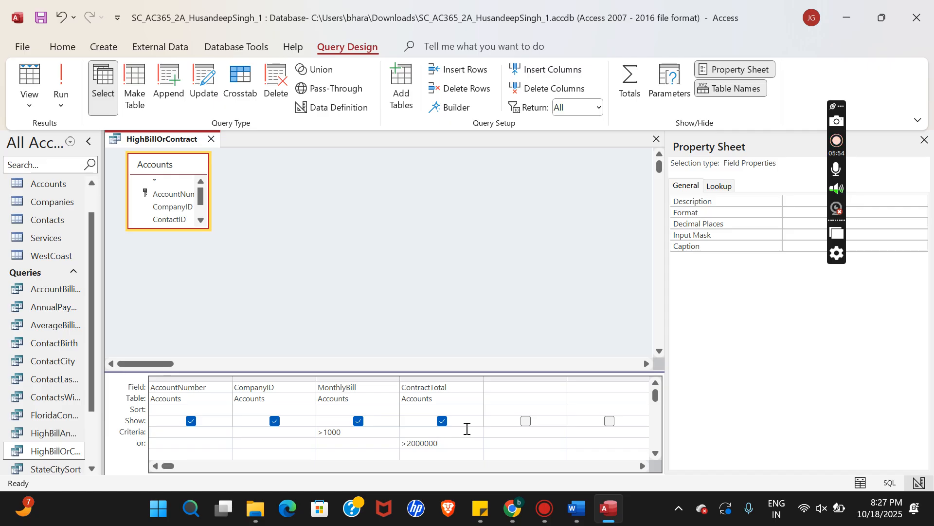
Check the save instruction of project step 3 in Word, then save the HighBillOrContract query in Access.
left_click(574, 510)
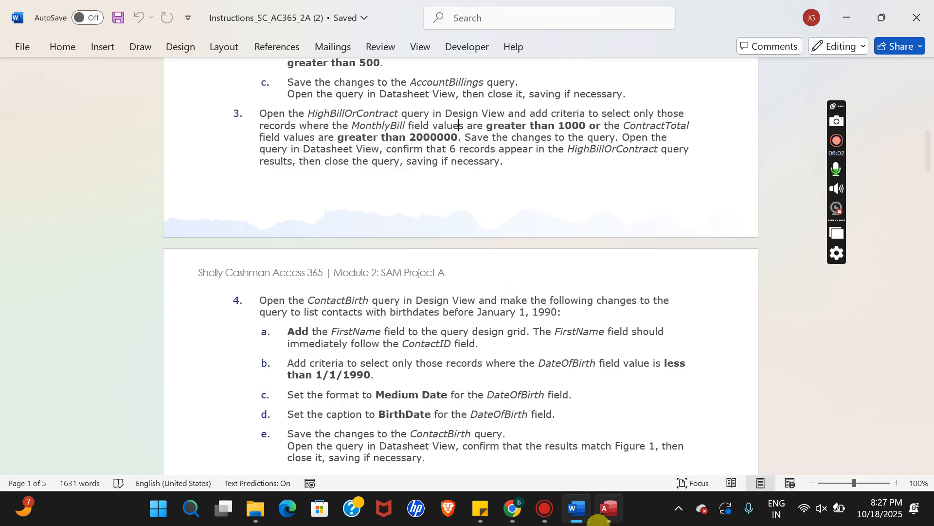
left_click(598, 519)
right_click(164, 139)
left_click(202, 160)
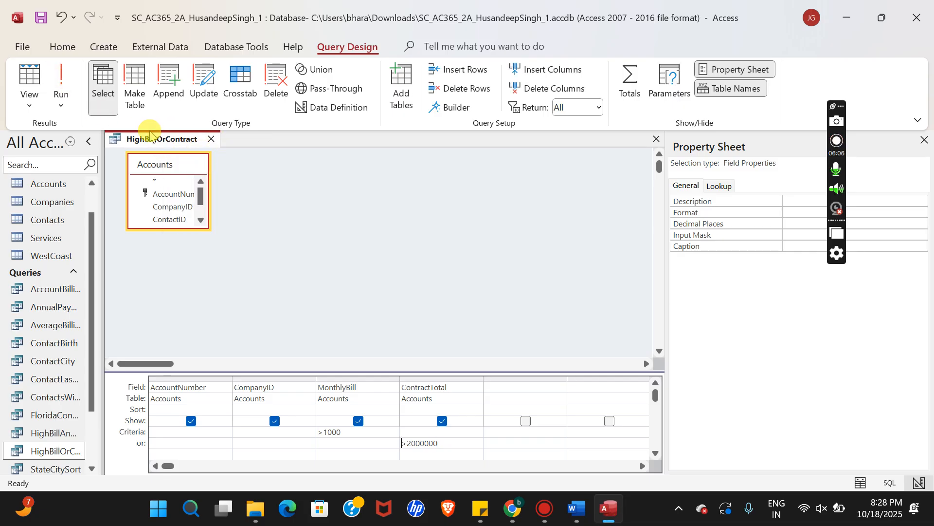
Open the HighBillOrContract query in Datasheet View in Access, compare it with project step 3 in Word, and close the query.
right_click(149, 141)
left_click(207, 258)
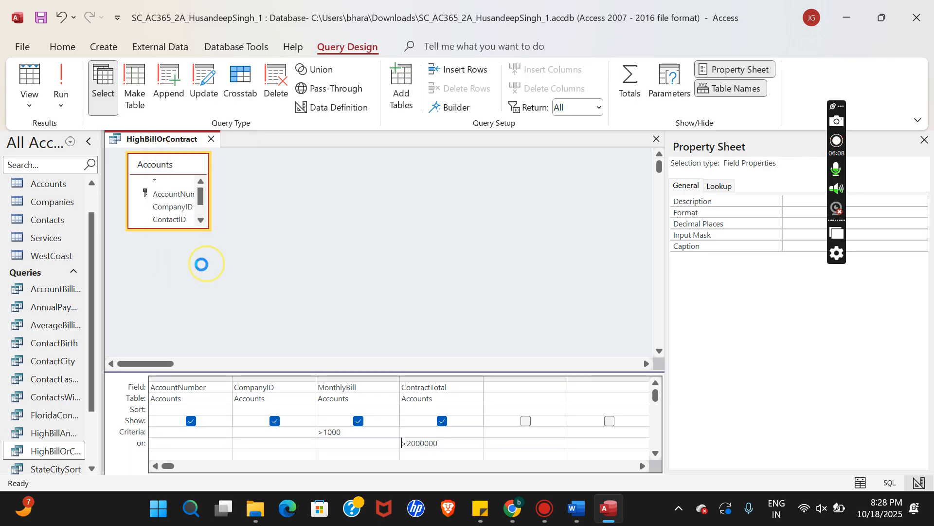
left_click(575, 508)
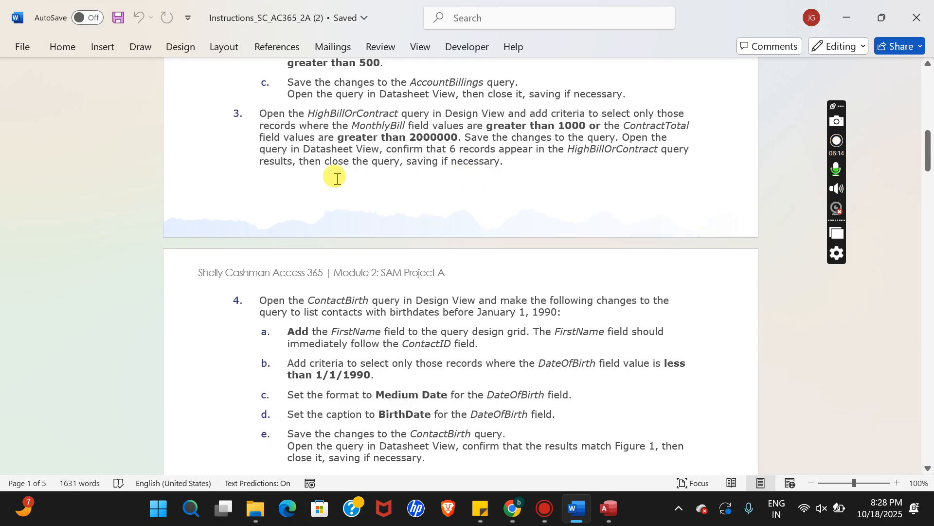
left_click(609, 508)
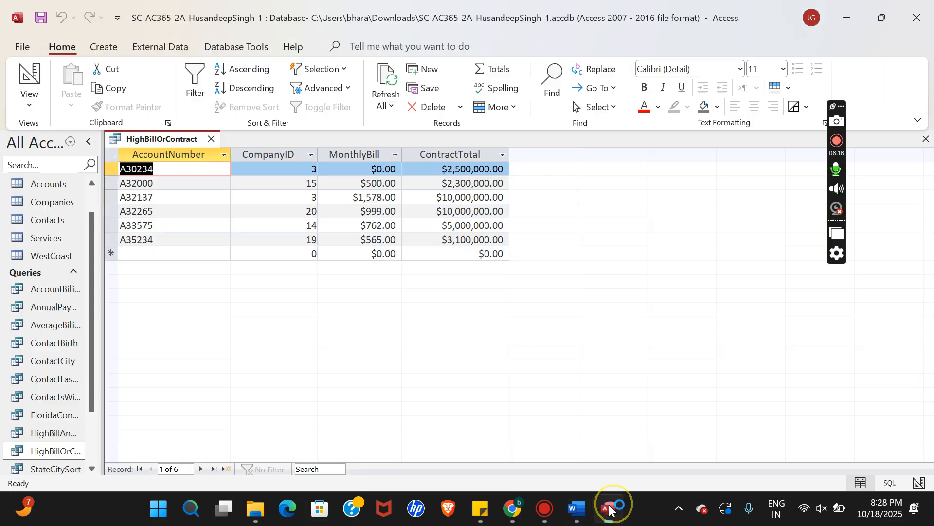
left_click(211, 139)
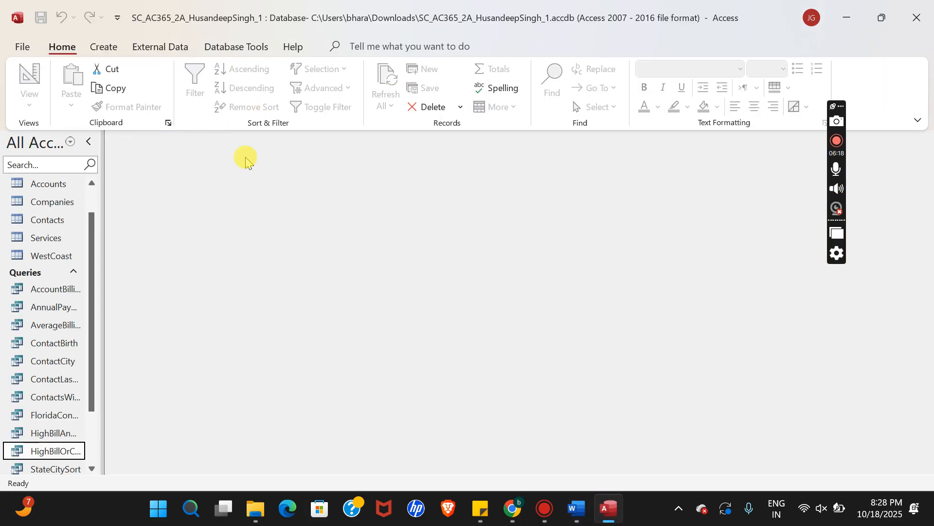
Read project step 4 in Word, then open the ContactBirth query in Design View in Access.
left_click(576, 509)
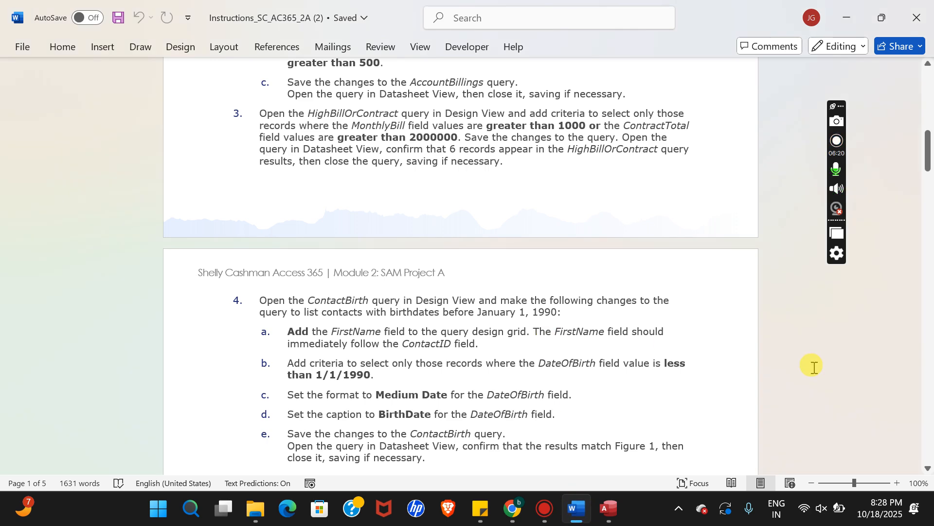
left_click(928, 469)
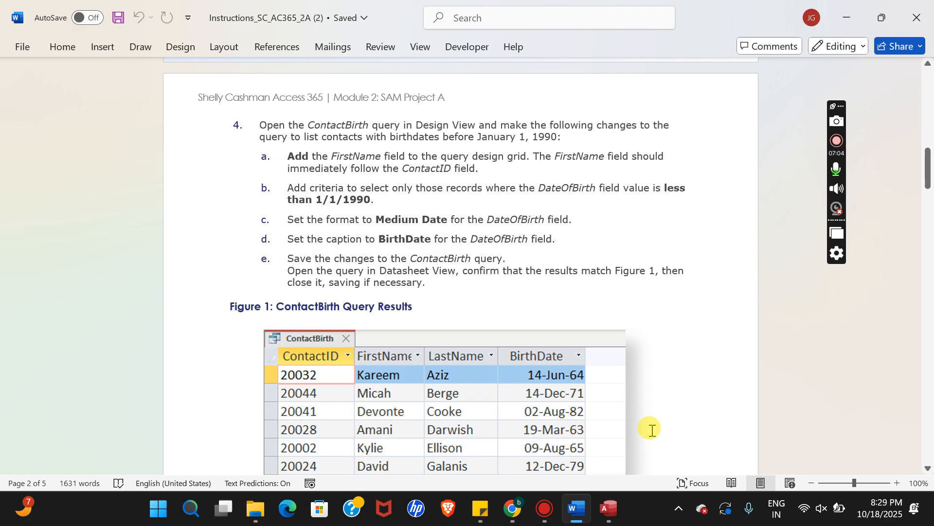
left_click(608, 508)
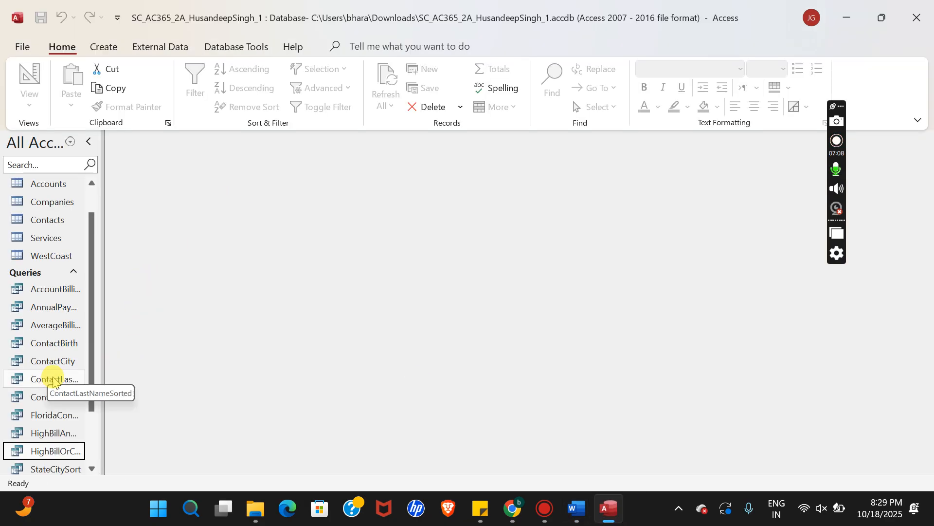
right_click(71, 344)
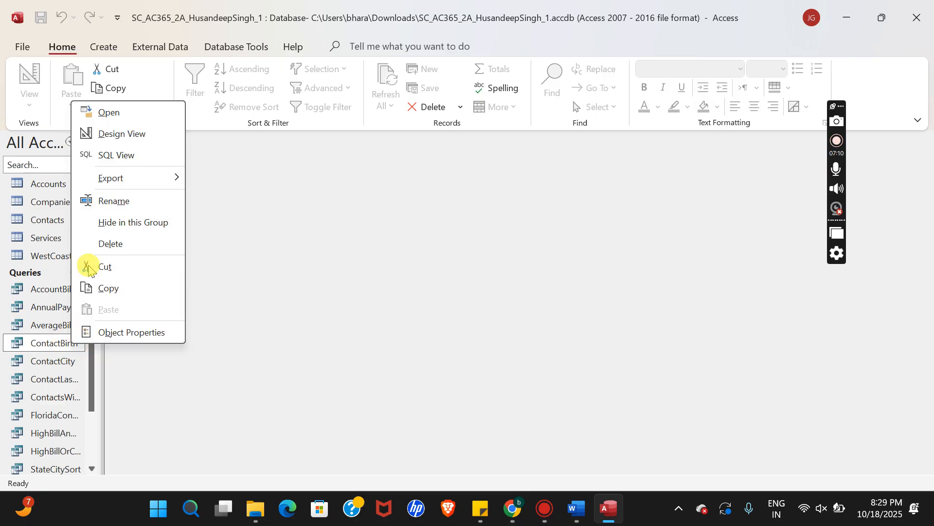
left_click(113, 133)
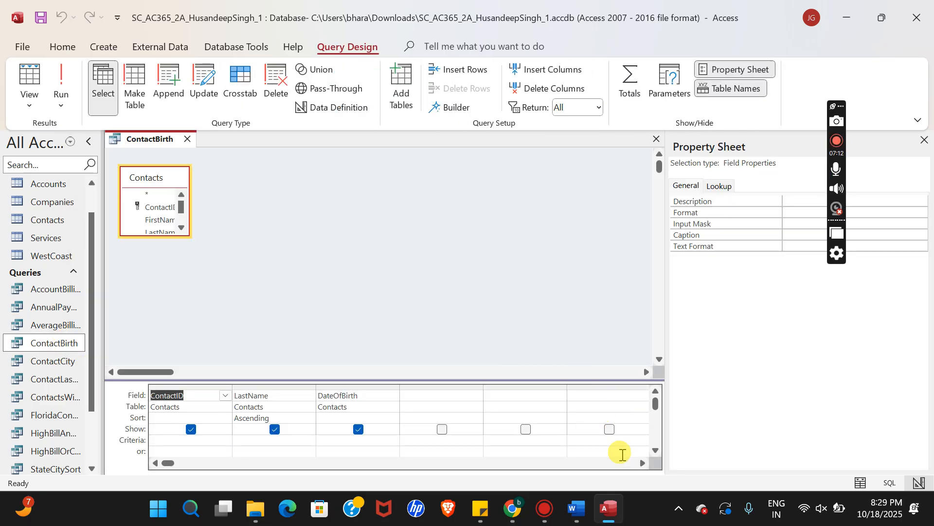
Consult project step 4a in Word and add the FirstName field from the Contacts table to the query design grid in Access.
left_click(576, 510)
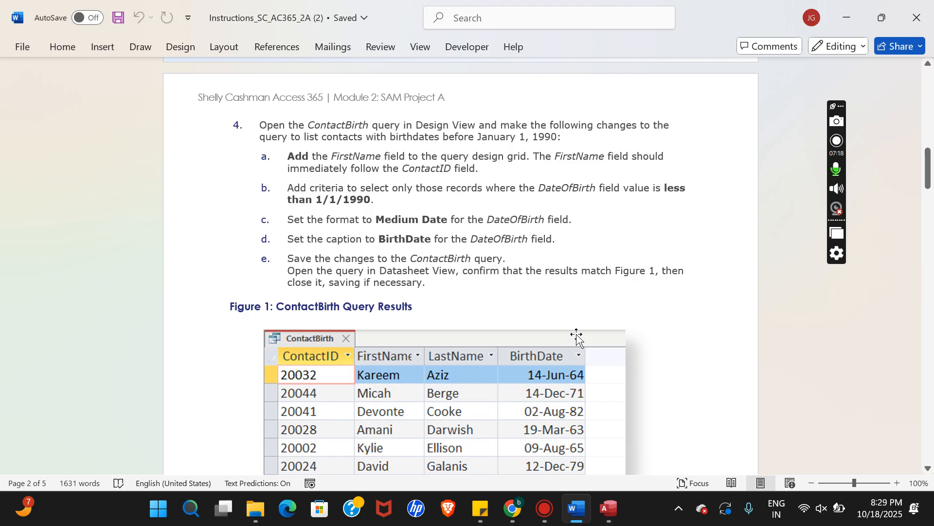
left_click(614, 506)
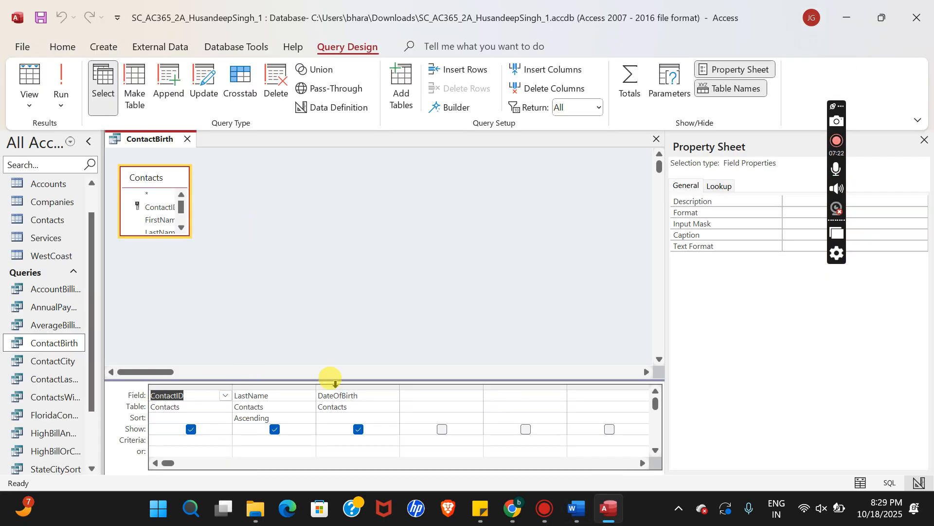
double_click(158, 220)
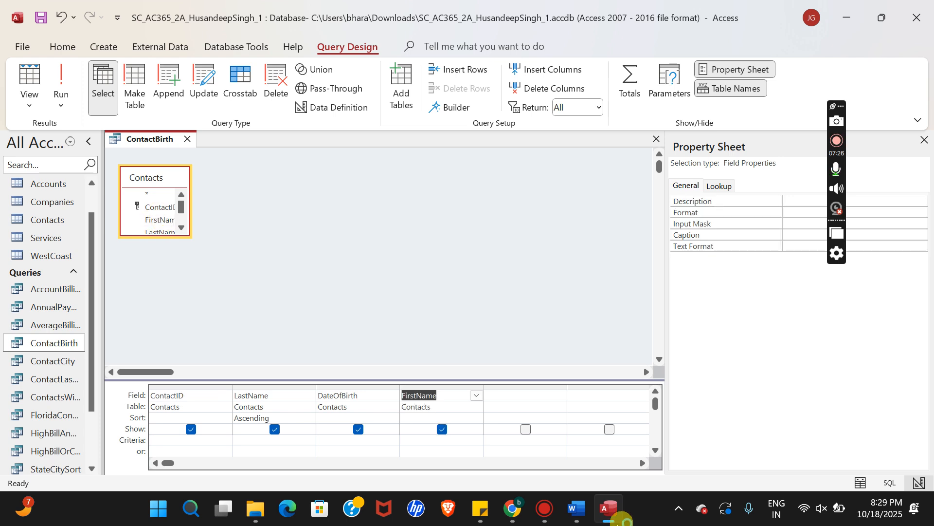
Recheck step 4a in Word and move the FirstName column in the Access query grid so it immediately follows ContactID.
left_click(576, 509)
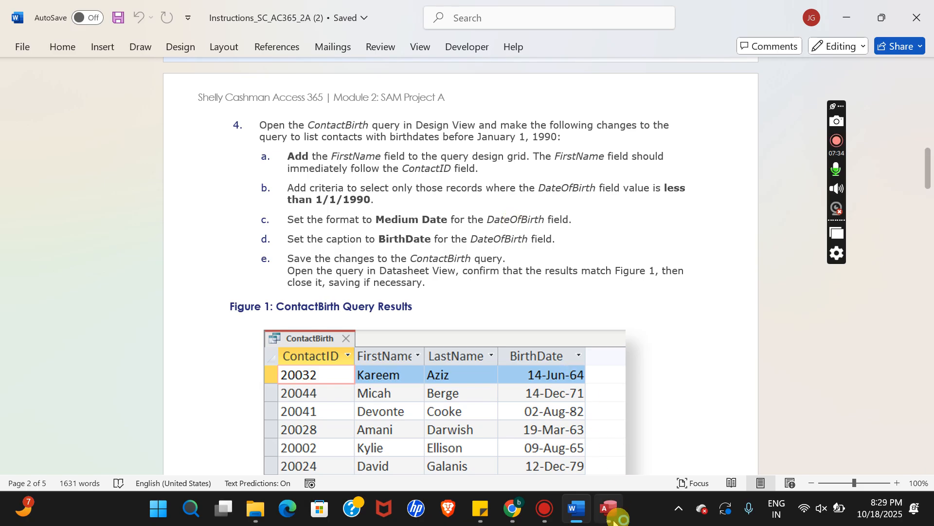
left_click(612, 514)
left_click(453, 388)
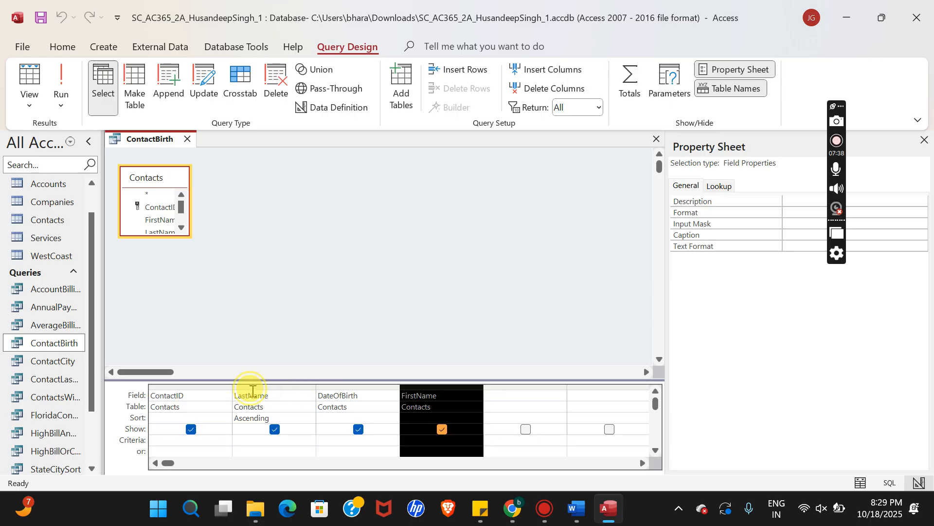
left_click_drag(448, 389, 246, 390)
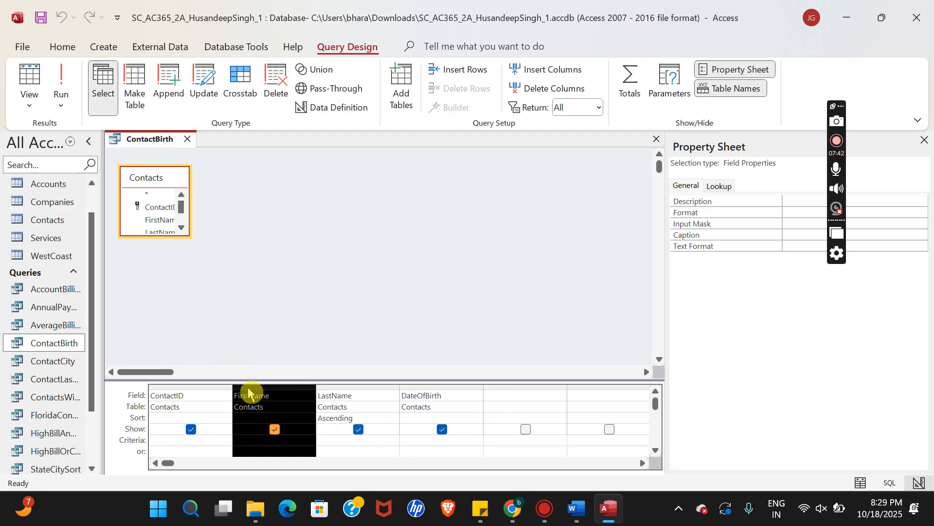
left_click(435, 315)
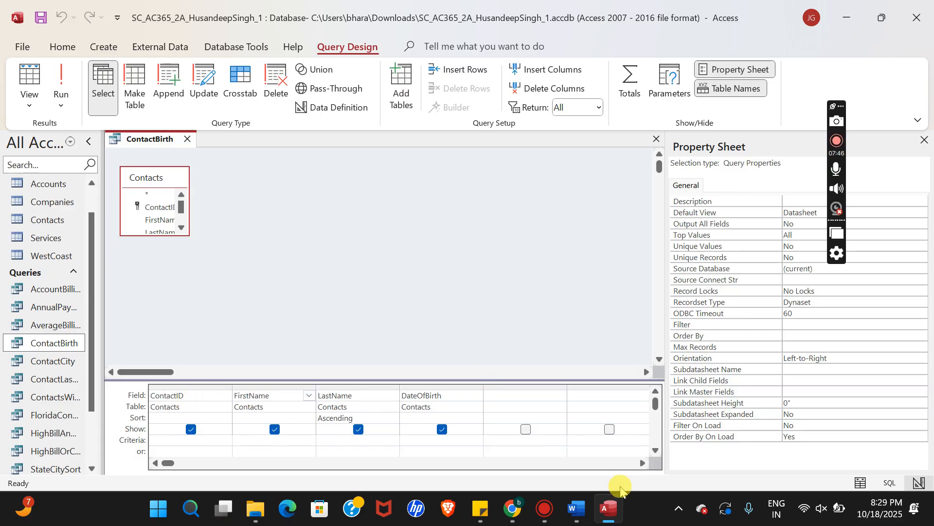
left_click(574, 508)
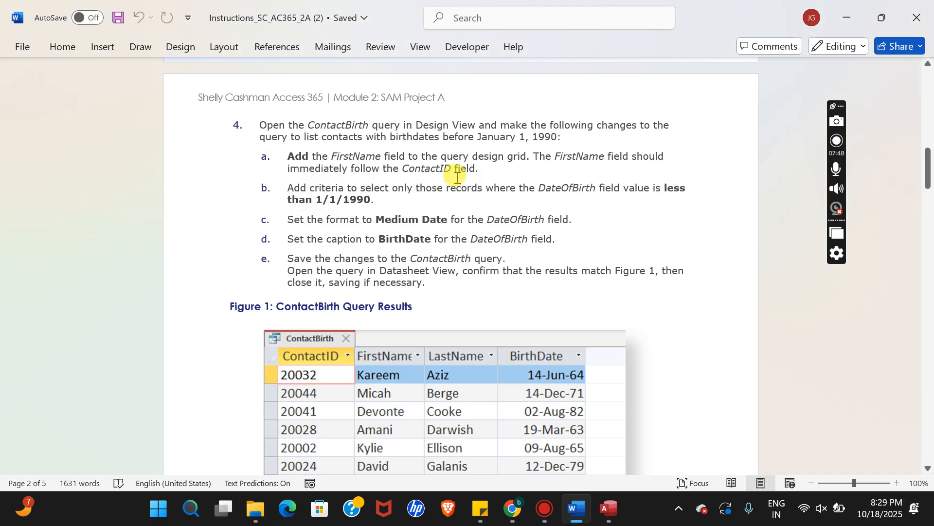
left_click(608, 508)
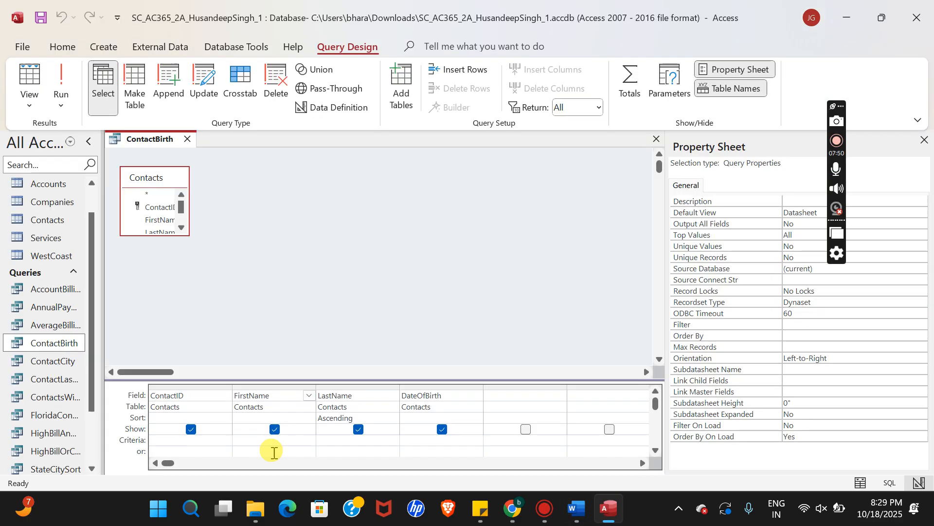
Consult project step 4b in Word and enter the criterion <1/1/1990 for the DateOfBirth field in Access.
left_click(575, 509)
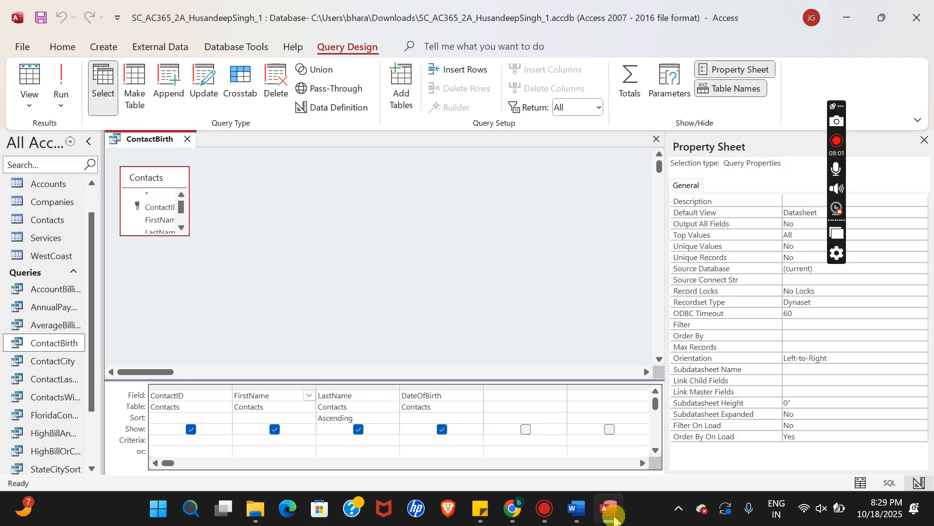
left_click(609, 509)
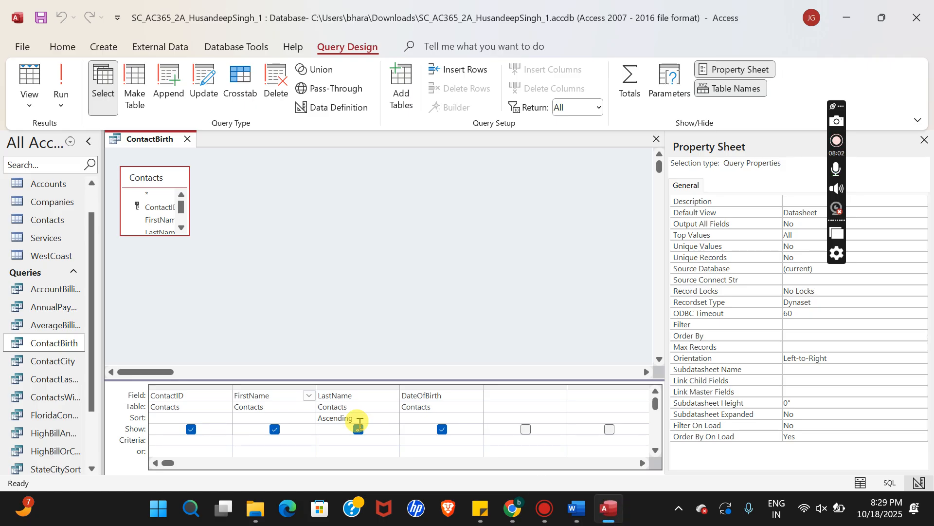
left_click(418, 438)
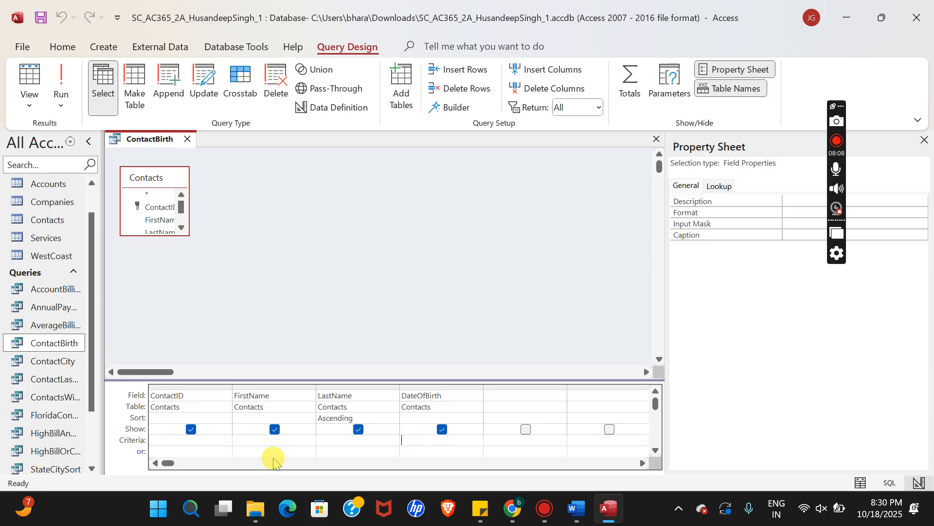
left_click(572, 519)
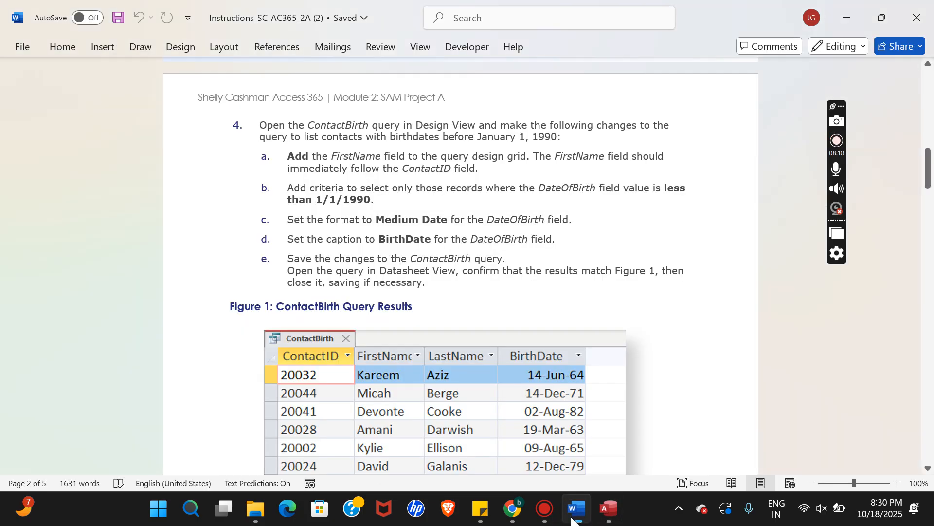
left_click(572, 519)
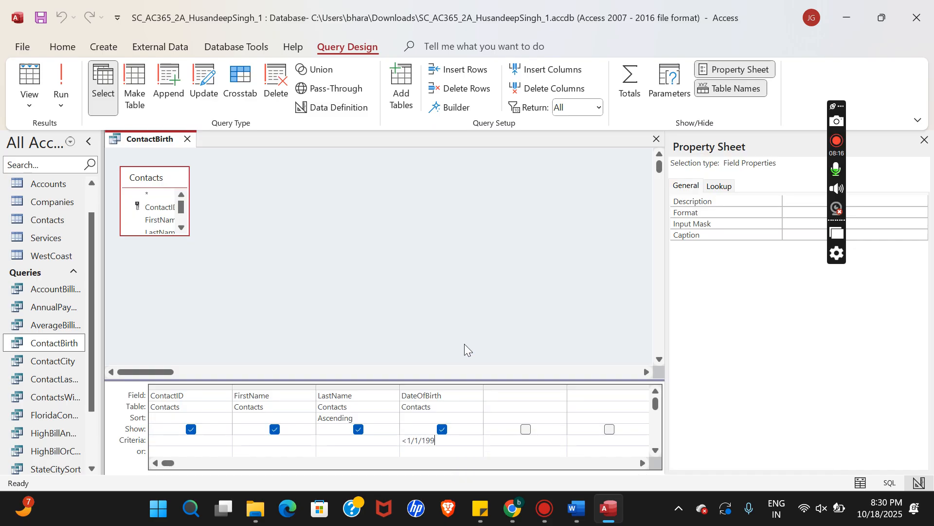
Consult project step 4c in Word and set the DateOfBirth field's format to Medium Date in Access.
left_click(574, 509)
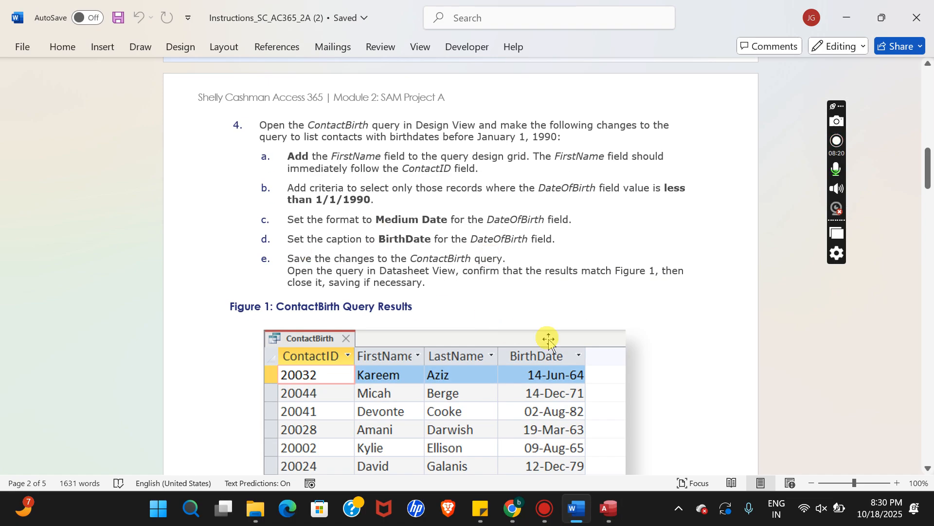
left_click(602, 518)
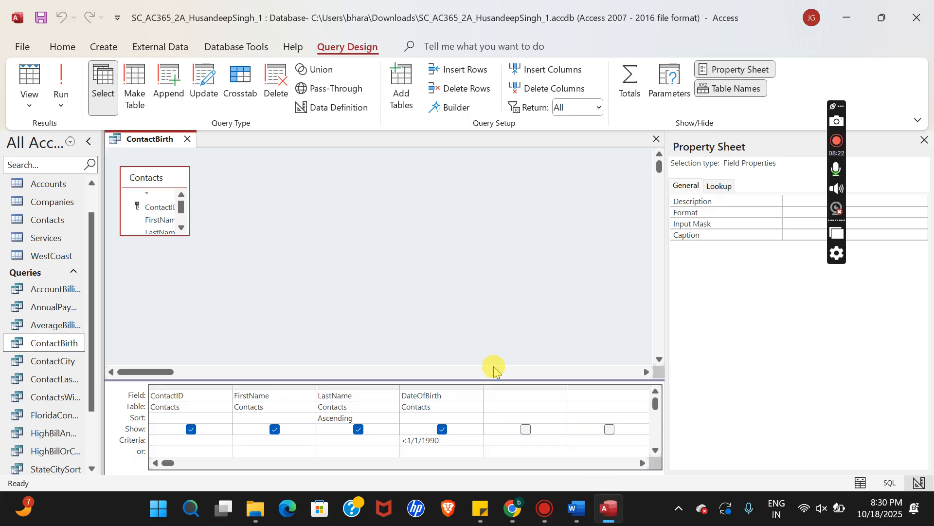
left_click(461, 392)
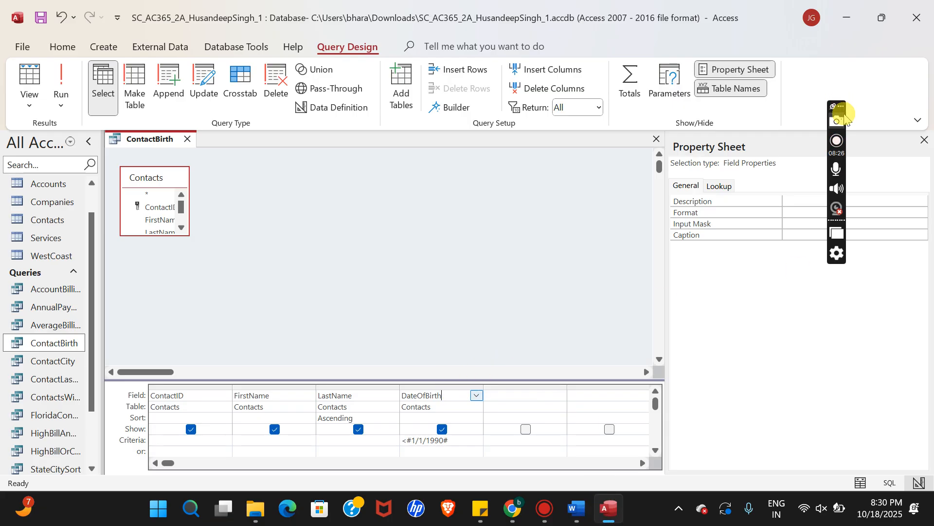
left_click_drag(843, 106, 893, 285)
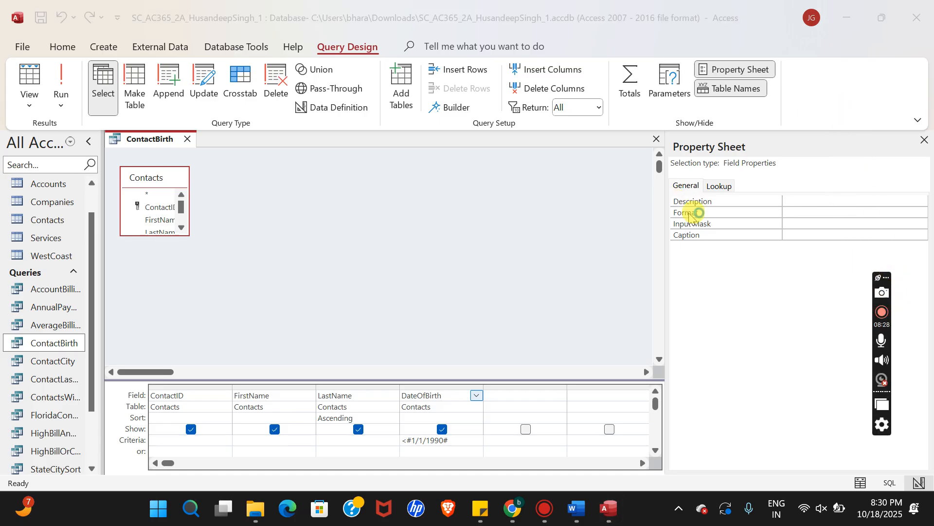
left_click(801, 212)
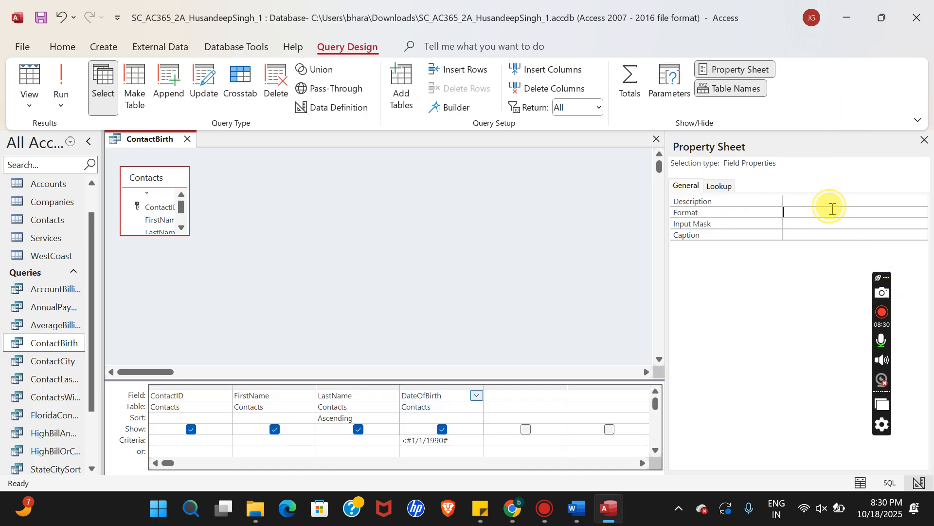
left_click(921, 212)
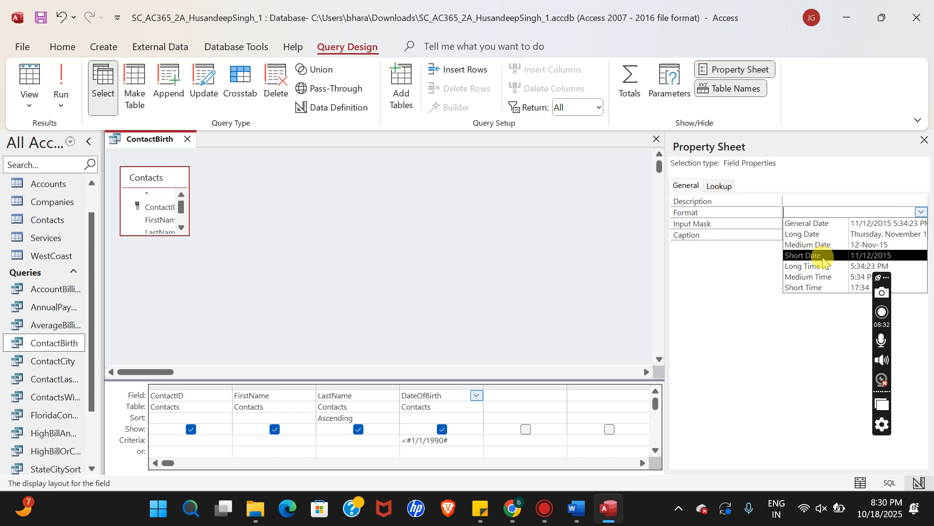
left_click(818, 244)
Copy the caption text BirthDate from project step 4d in Word and paste it as the DateOfBirth field's caption in Access.
left_click(586, 506)
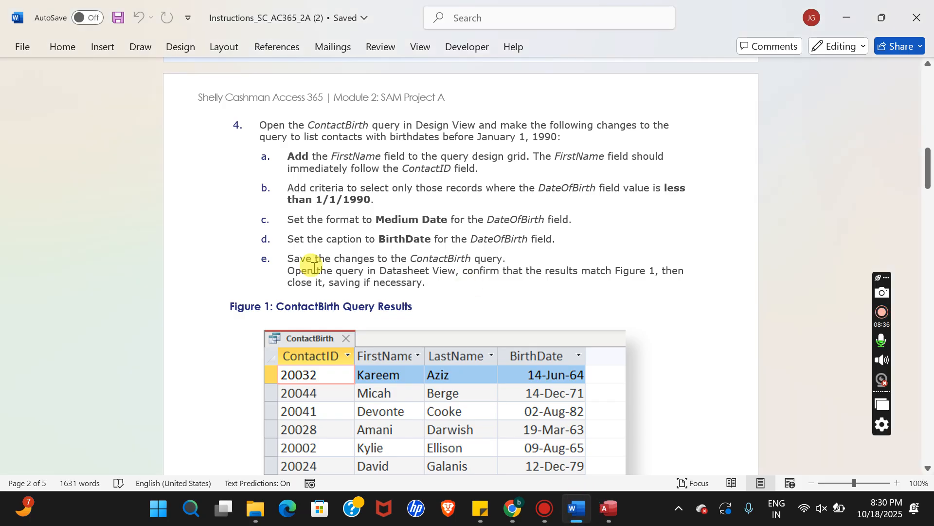
left_click(378, 238)
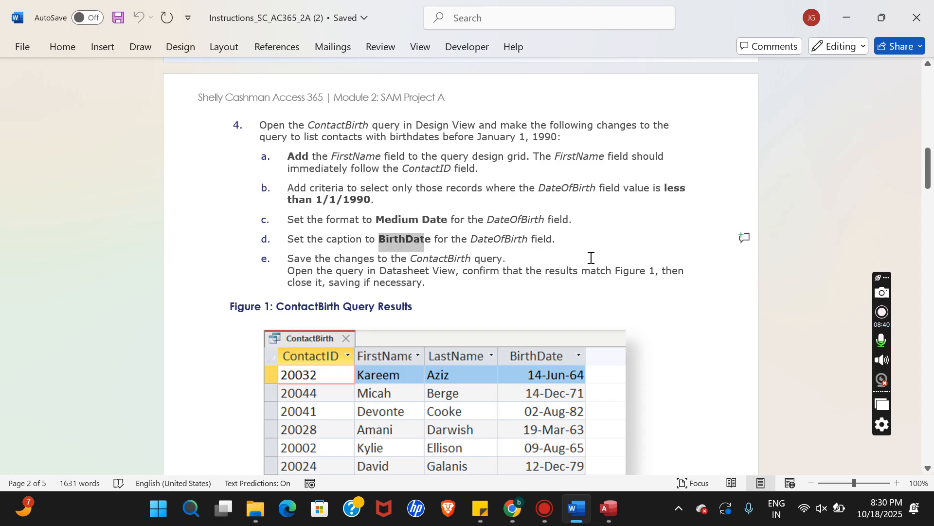
key("shift+Right")
key("ctrl+c")
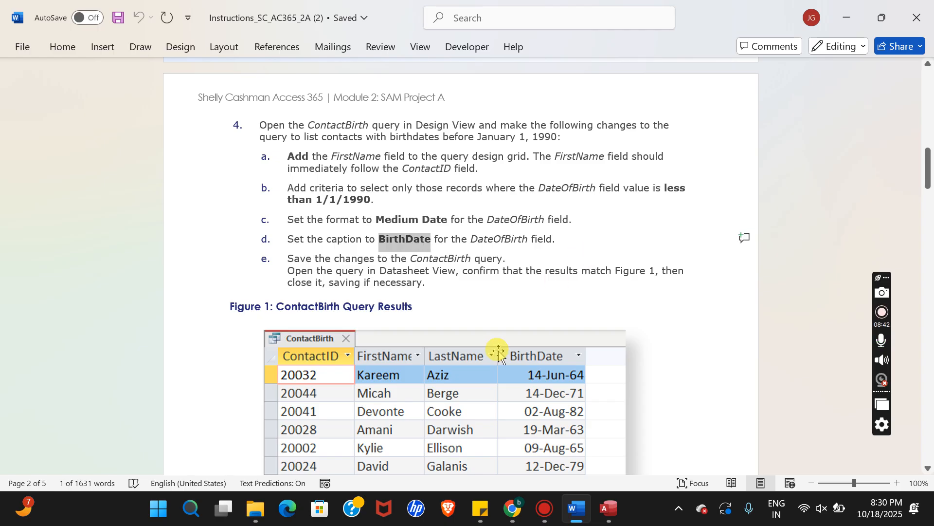
left_click(606, 511)
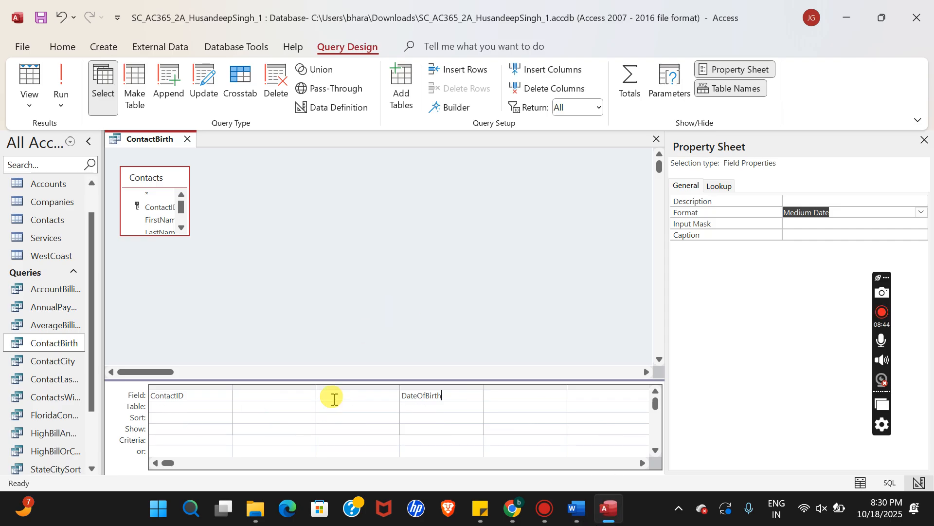
left_click(843, 214)
left_click(796, 237)
key("ctrl+v")
Consult project step 4e in Word and save the changes to the ContactBirth query in Access.
left_click(576, 508)
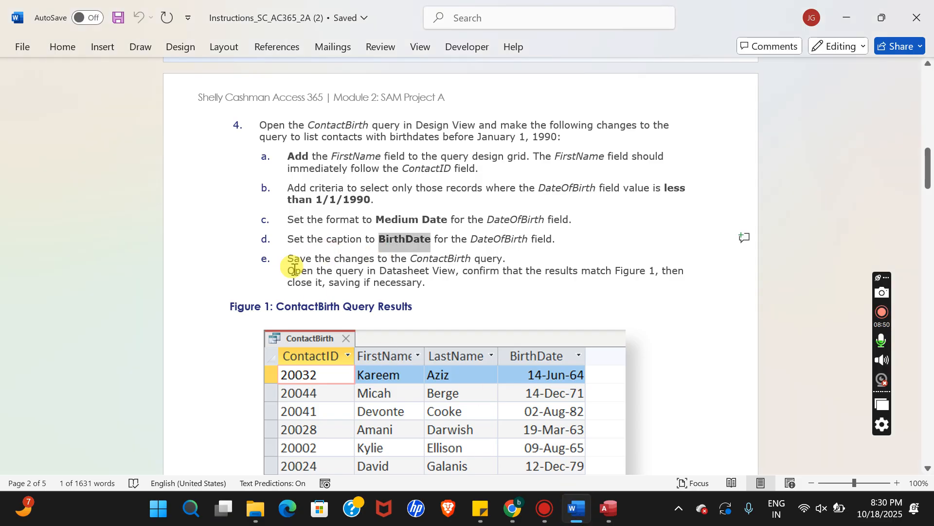
left_click(606, 506)
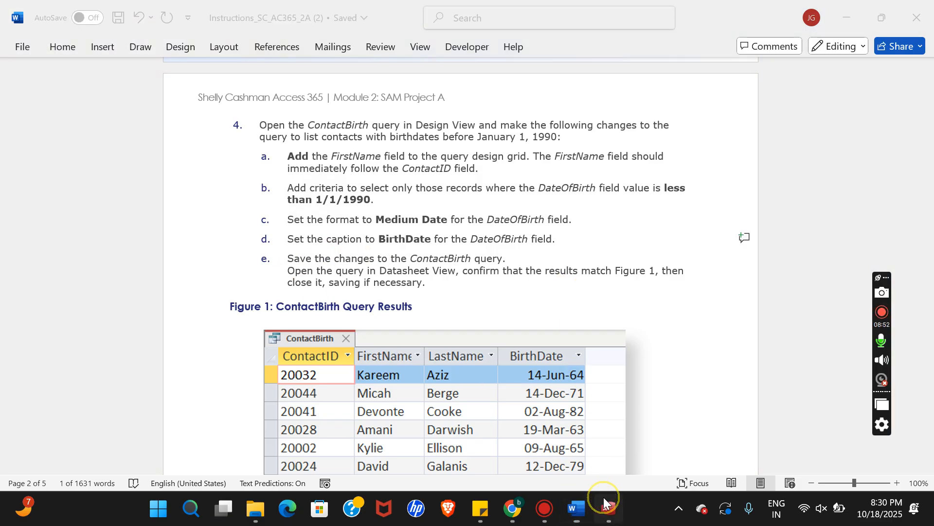
right_click(145, 142)
left_click(168, 152)
Recheck project step 4e in Word and open the ContactBirth query in Datasheet View in Access.
left_click(576, 509)
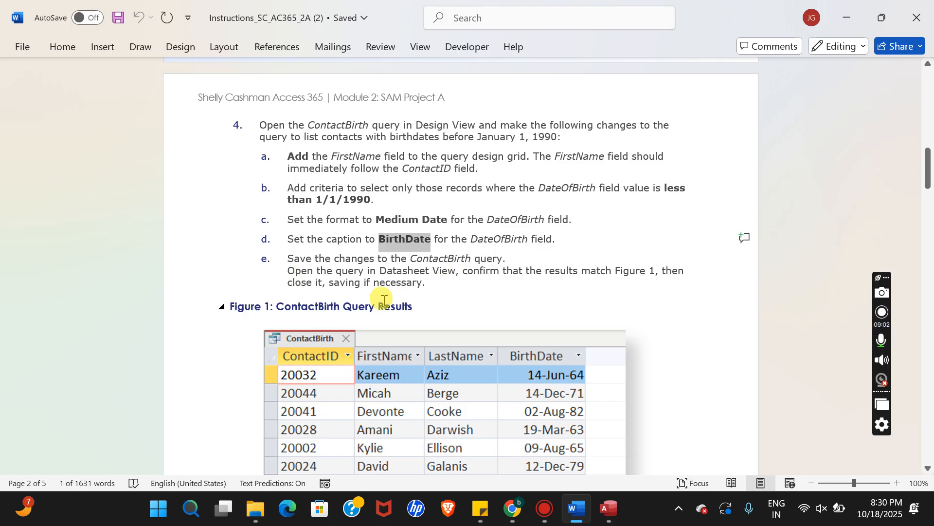
left_click(608, 509)
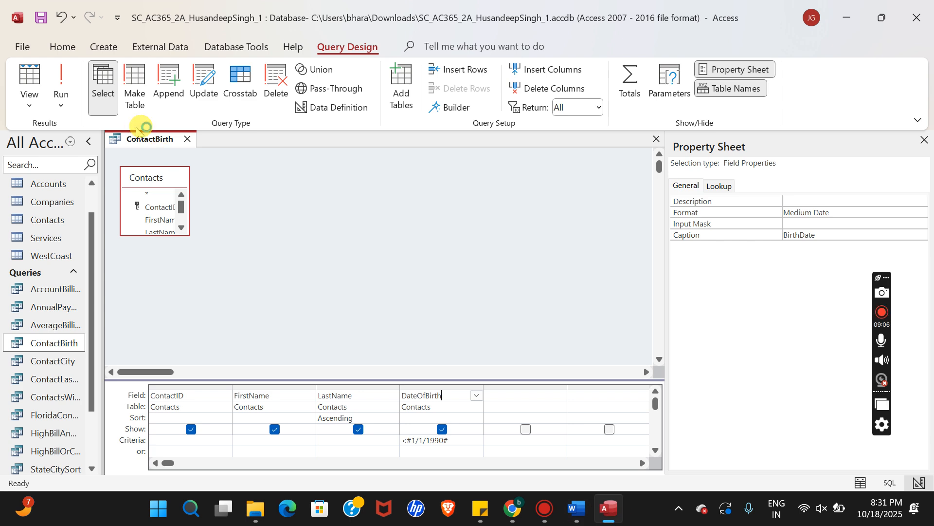
right_click(146, 139)
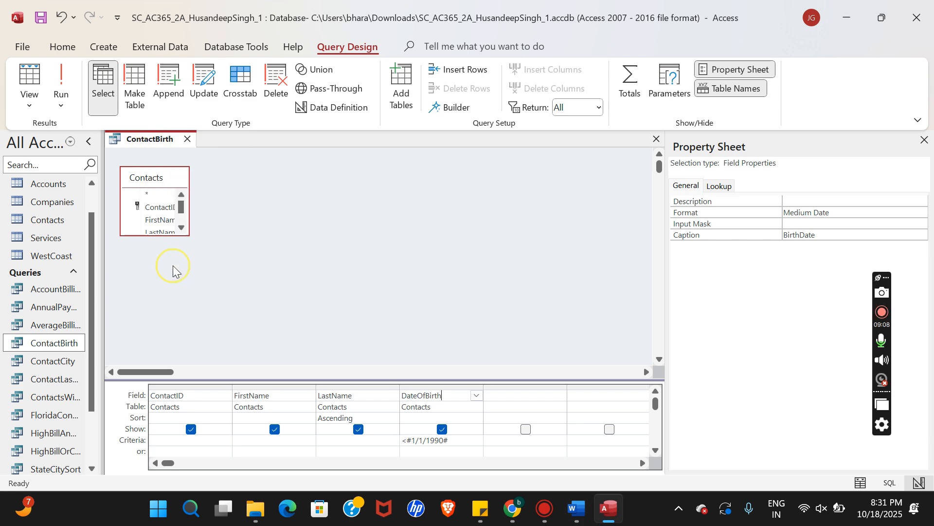
left_click(173, 263)
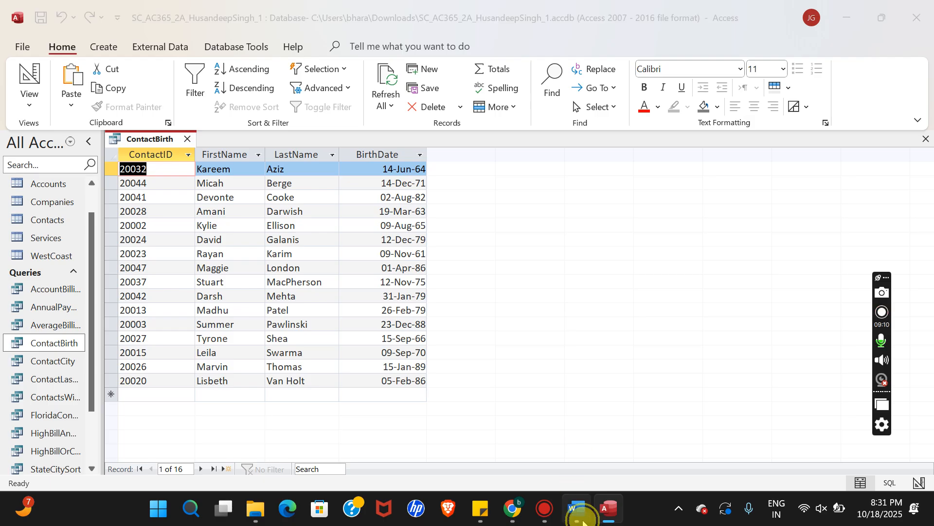
Compare the ContactBirth results with Figure 1 in Word and close the query in Access.
left_click(581, 518)
left_click_drag(922, 183, 923, 235)
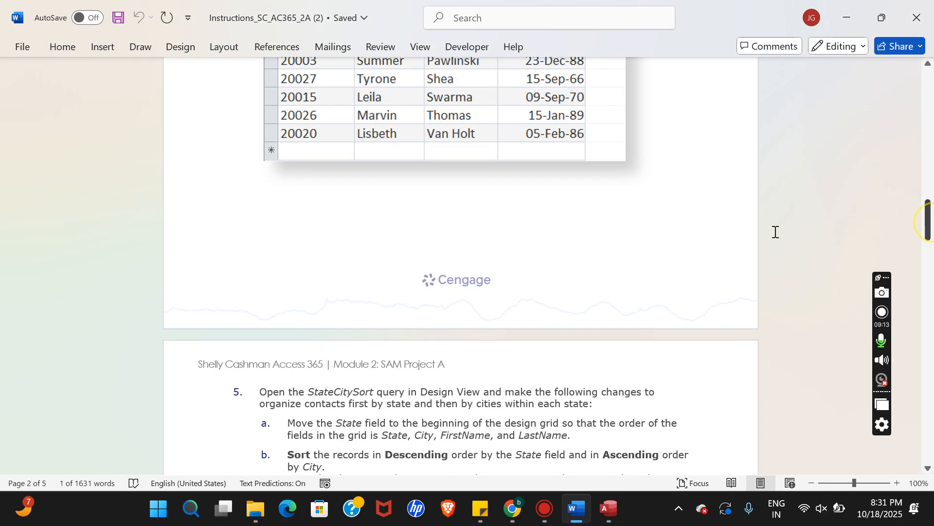
left_click(610, 508)
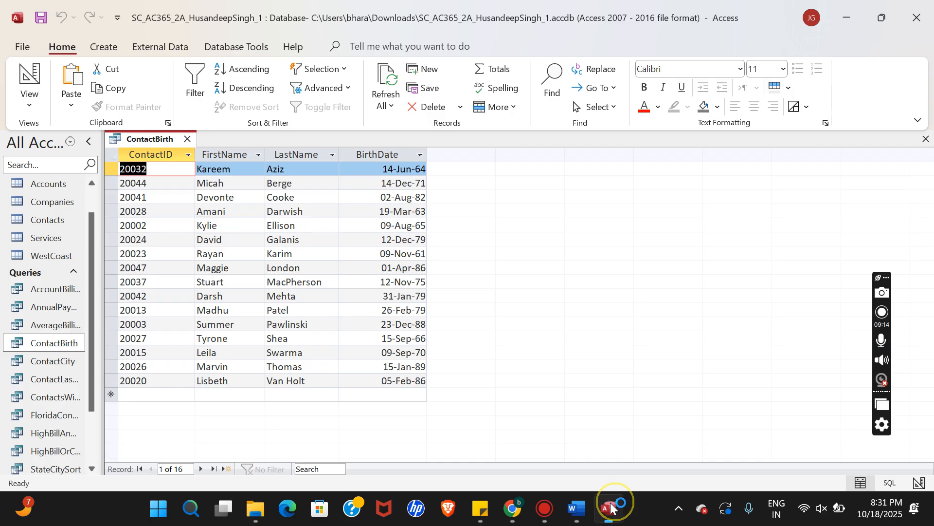
left_click(187, 140)
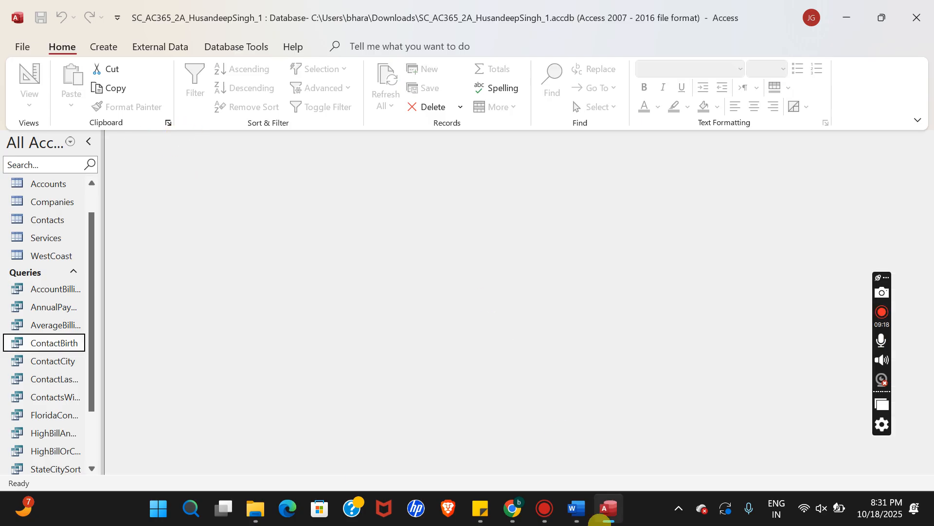
Review the project instructions from step 5 onward in Word and return to the beginning of the document.
left_click(581, 510)
left_click_drag(928, 233, 929, 263)
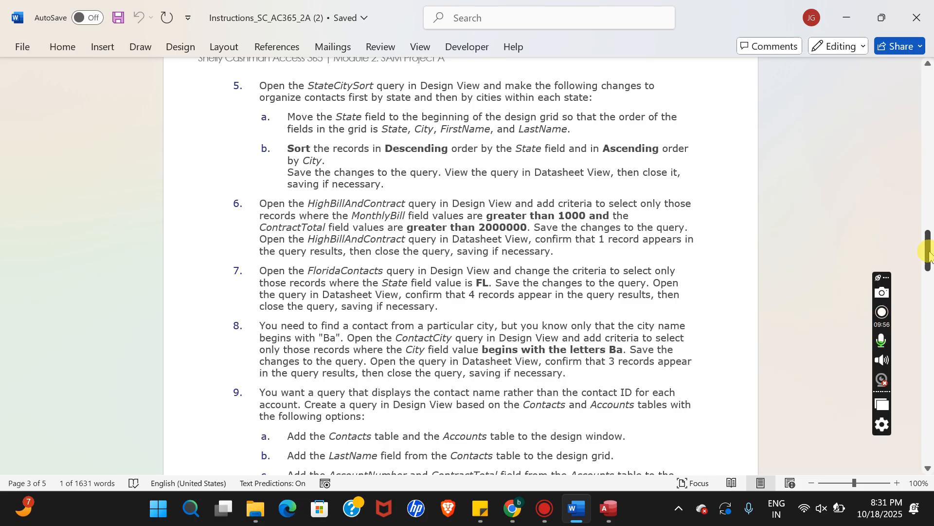
left_click_drag(929, 252, 926, 82)
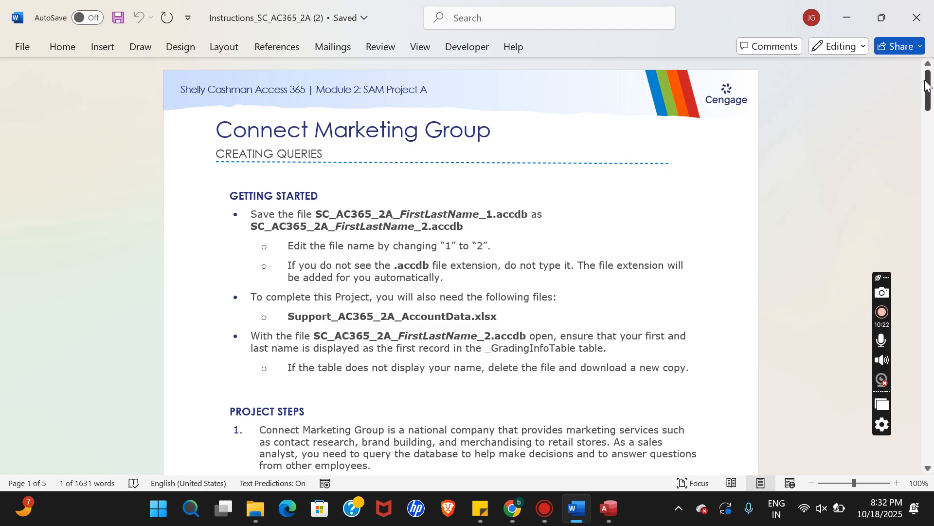
left_click(925, 81)
left_click(926, 80)
left_click(925, 80)
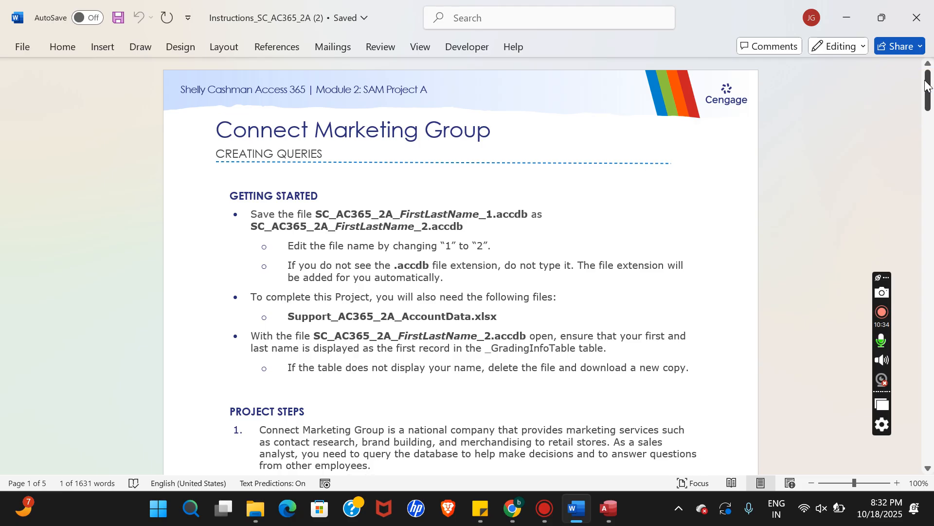